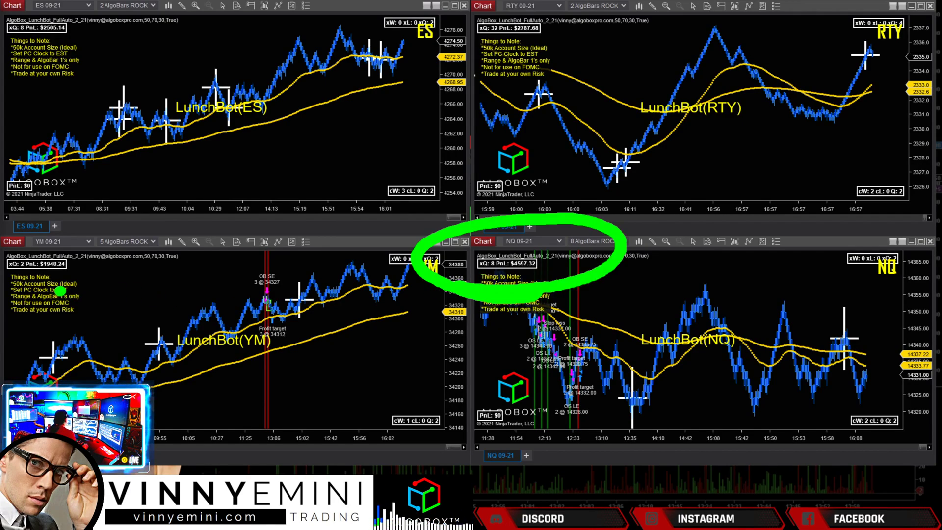
{"action": "mouse_move", "coordinate": [81, 293]}
{"action": "left_mouse_down"}
{"action": "mouse_move", "coordinate": [29, 231]}
{"action": "mouse_move", "coordinate": [86, 293]}
{"action": "left_mouse_up"}
{"action": "mouse_move", "coordinate": [50, 68]}
{"action": "left_mouse_down"}
{"action": "mouse_move", "coordinate": [87, 50]}
{"action": "mouse_move", "coordinate": [99, 61]}
{"action": "left_mouse_up"}
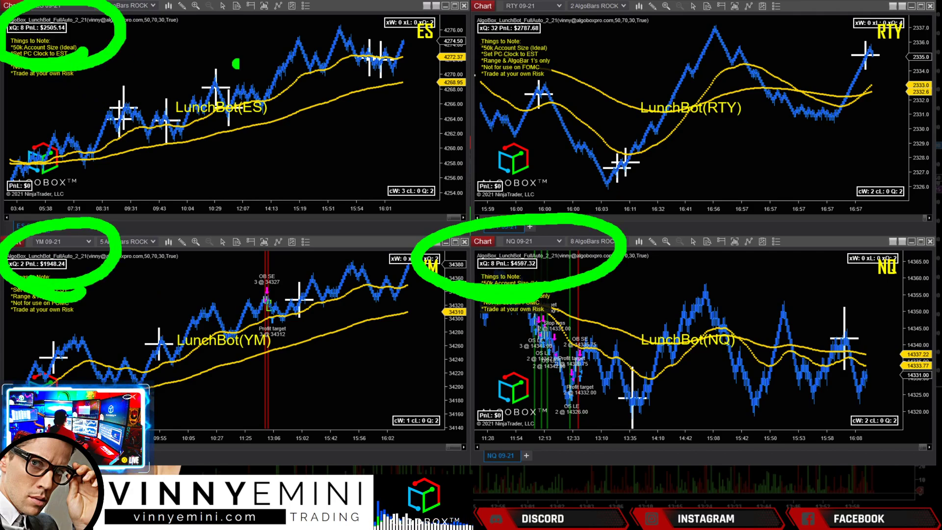
{"action": "mouse_move", "coordinate": [562, 47]}
{"action": "left_mouse_down"}
{"action": "mouse_move", "coordinate": [581, 54]}
{"action": "mouse_move", "coordinate": [466, 69]}
{"action": "left_mouse_up"}
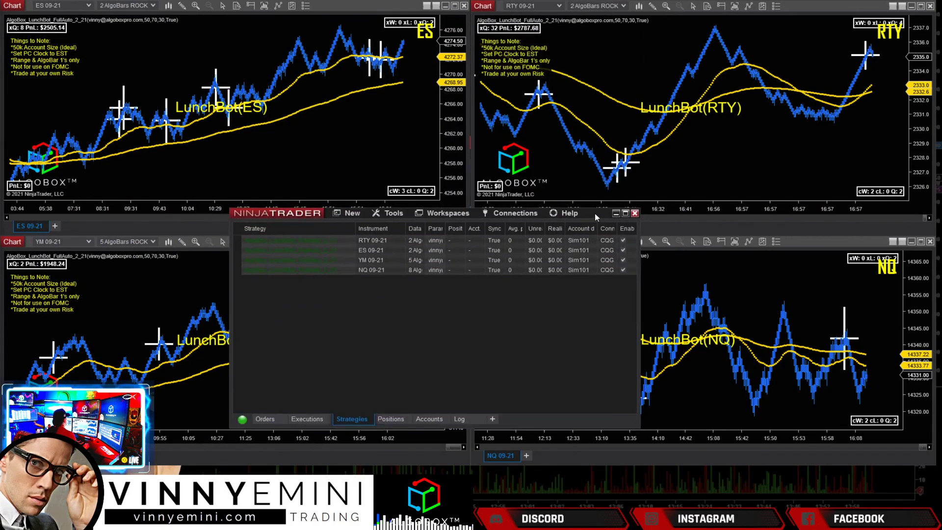
- Look up the active ___AlgoBoX_LUNCHBOT_1080p workspace and its save options in the workspace list
{"action": "left_click_drag", "start_coordinate": [593, 220], "coordinate": [605, 164]}
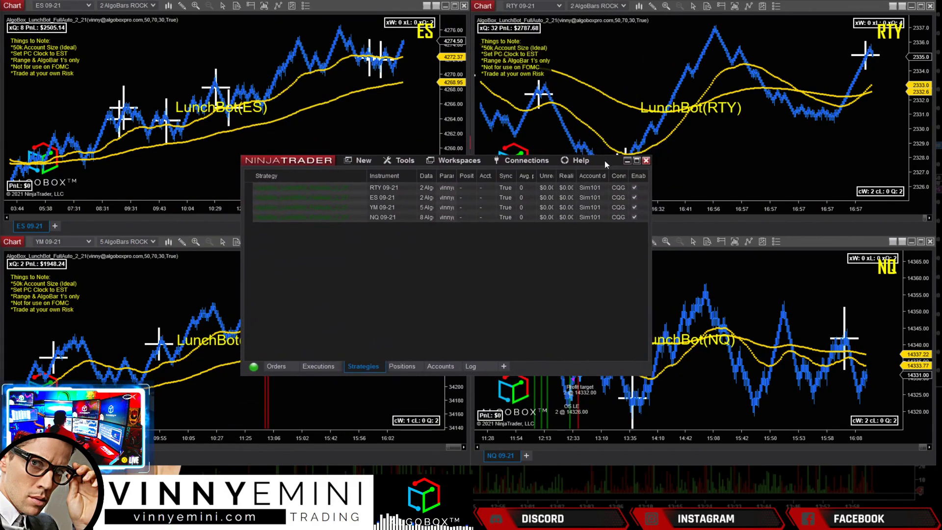
{"action": "left_click", "coordinate": [459, 160]}
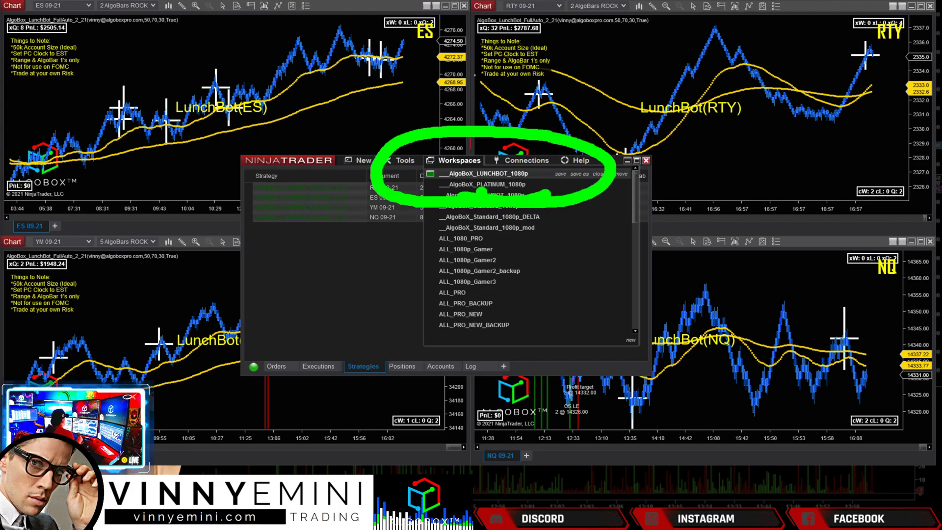
{"action": "mouse_move", "coordinate": [692, 87]}
{"action": "left_mouse_down"}
{"action": "mouse_move", "coordinate": [529, 150]}
{"action": "mouse_move", "coordinate": [548, 154]}
{"action": "left_mouse_up"}
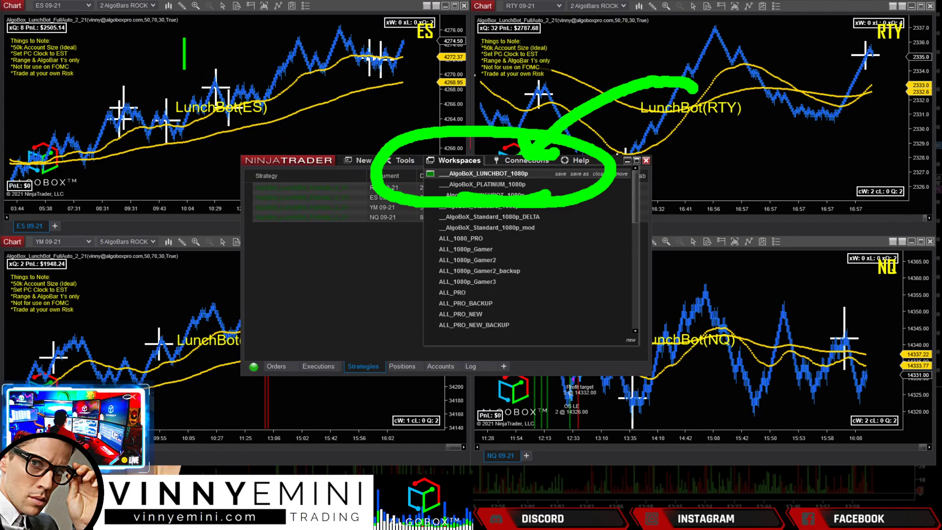
{"action": "type", "text": "Rename"}
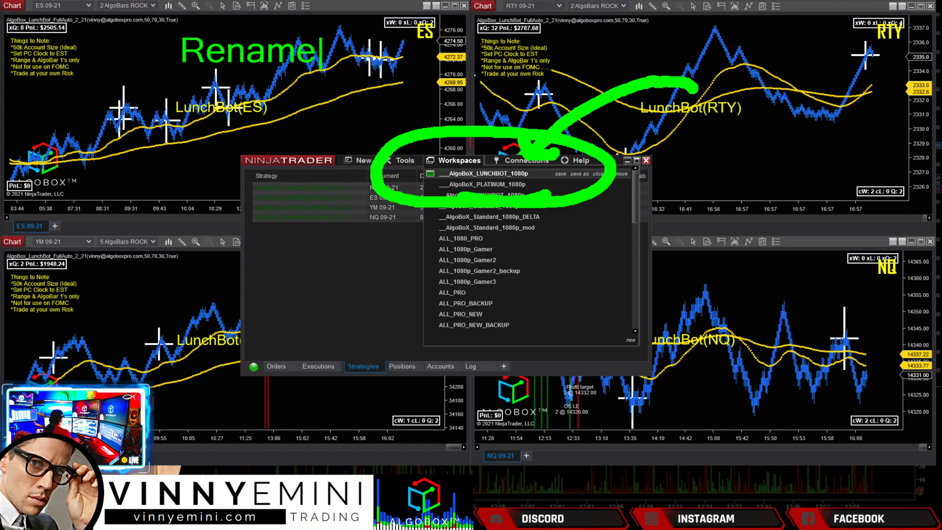
{"action": "mouse_move", "coordinate": [273, 77]}
{"action": "left_mouse_down"}
{"action": "mouse_move", "coordinate": [149, 83]}
{"action": "mouse_move", "coordinate": [366, 81]}
{"action": "mouse_move", "coordinate": [272, 78]}
{"action": "left_mouse_up"}
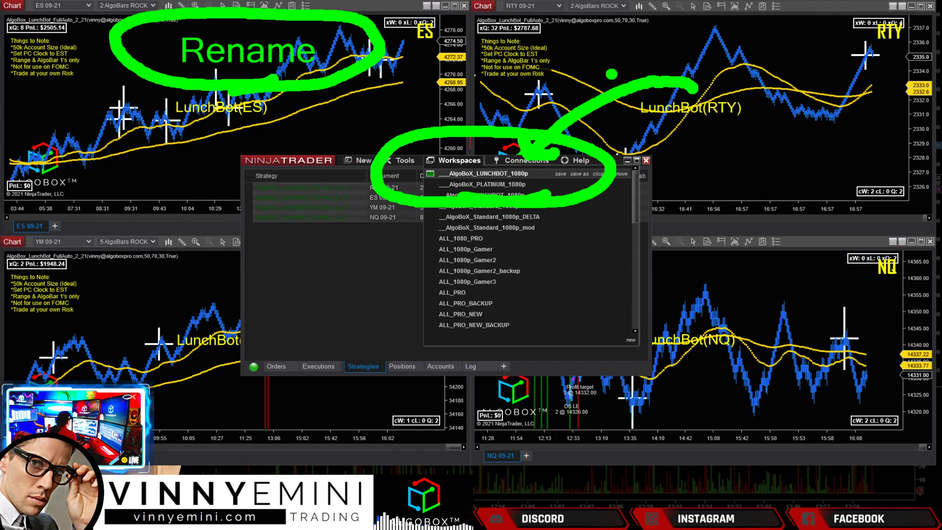
{"action": "mouse_move", "coordinate": [598, 66]}
{"action": "left_mouse_down"}
{"action": "mouse_move", "coordinate": [532, 128]}
{"action": "mouse_move", "coordinate": [513, 162]}
{"action": "left_mouse_up"}
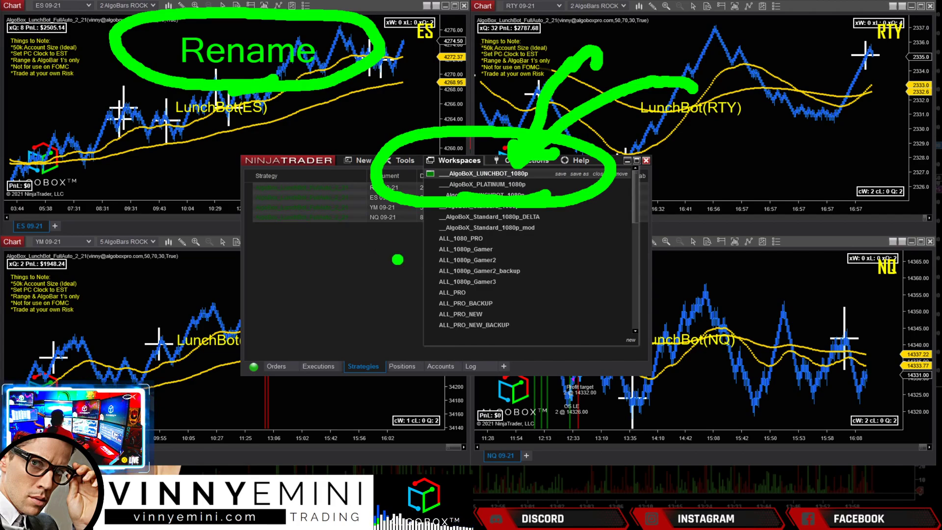
{"action": "mouse_move", "coordinate": [448, 265]}
{"action": "left_mouse_down"}
{"action": "mouse_move", "coordinate": [282, 126]}
{"action": "mouse_move", "coordinate": [307, 172]}
{"action": "left_mouse_up"}
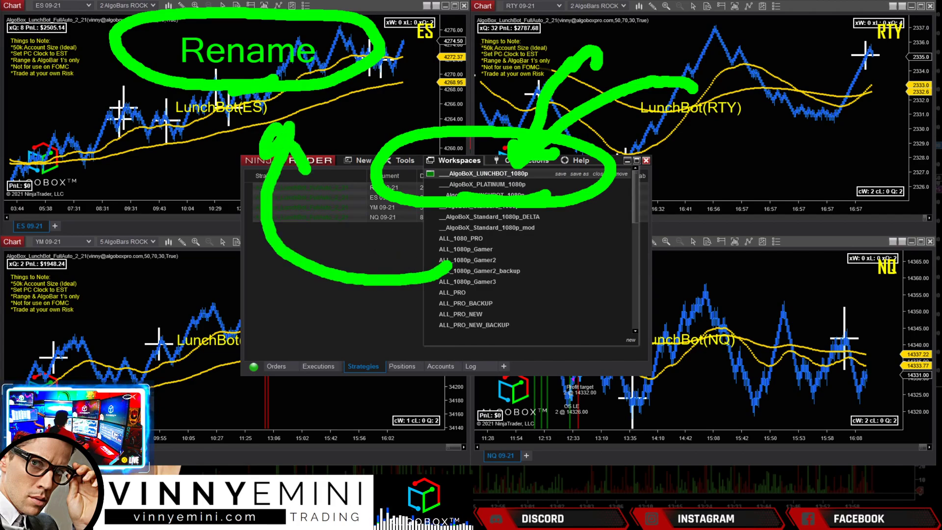
{"action": "key", "text": "Escape"}
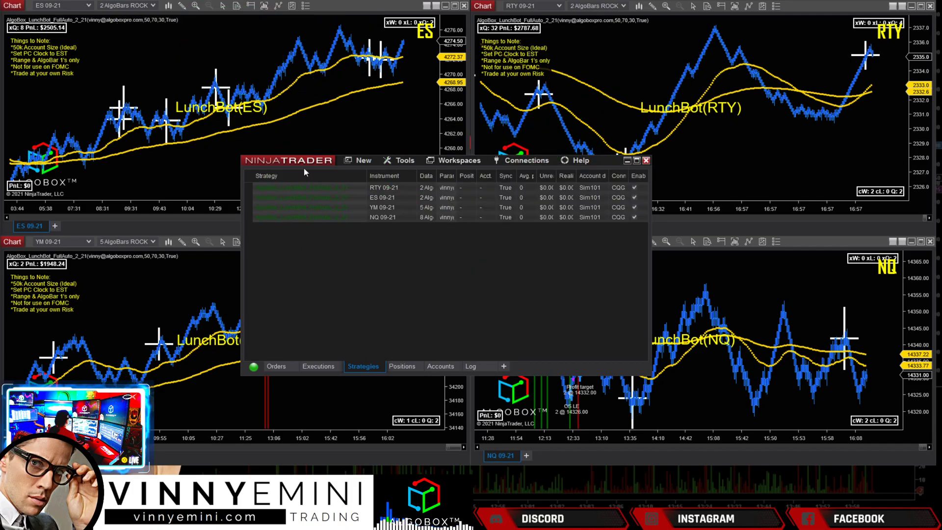
{"action": "left_click", "coordinate": [473, 162]}
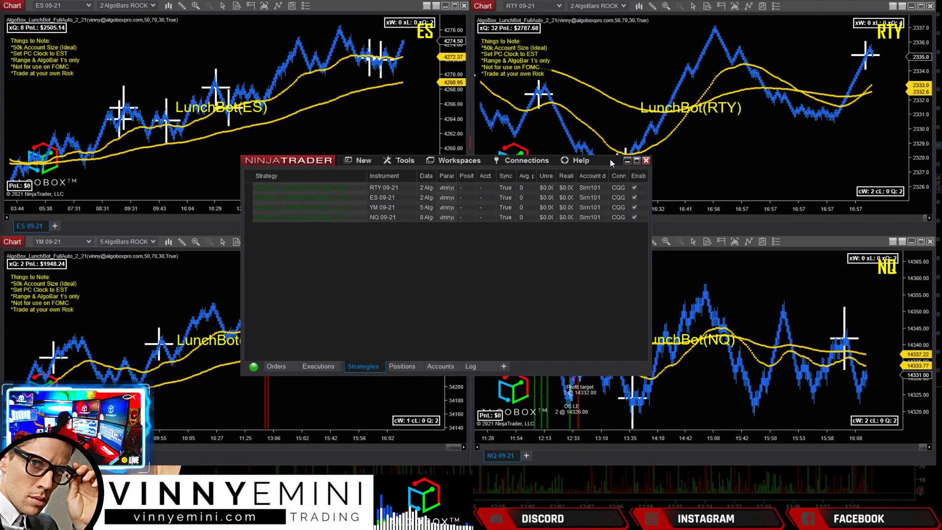
- Move the strategy list window clear of the RTY 09-21 chart and remove the AlgoBox_LunchBot_FullAuto_2_21 strategy from that chart
{"action": "left_click_drag", "start_coordinate": [610, 159], "coordinate": [575, 210]}
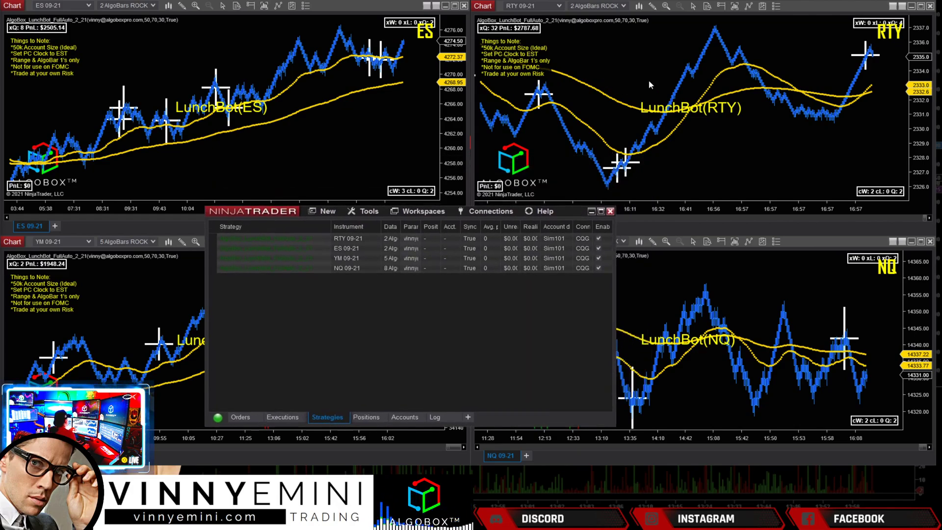
{"action": "left_click_drag", "start_coordinate": [577, 216], "coordinate": [490, 156]}
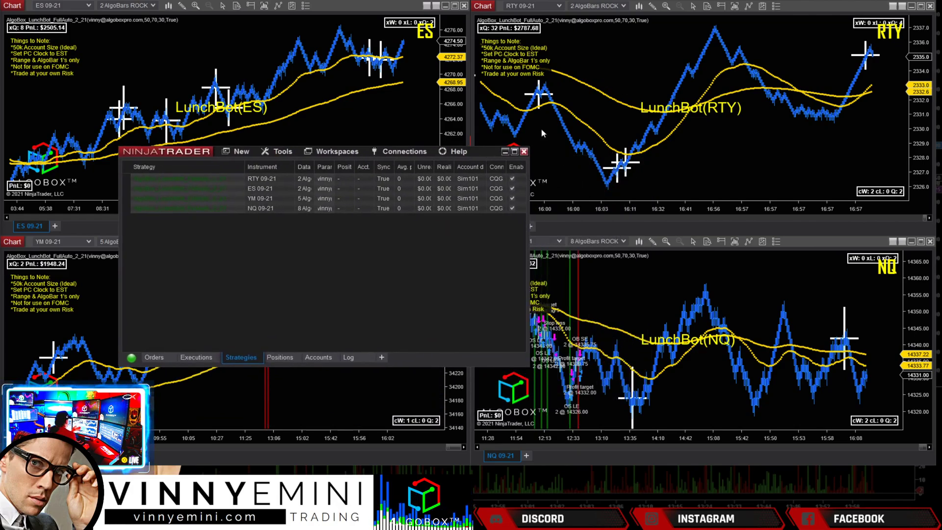
{"action": "right_click", "coordinate": [620, 76]}
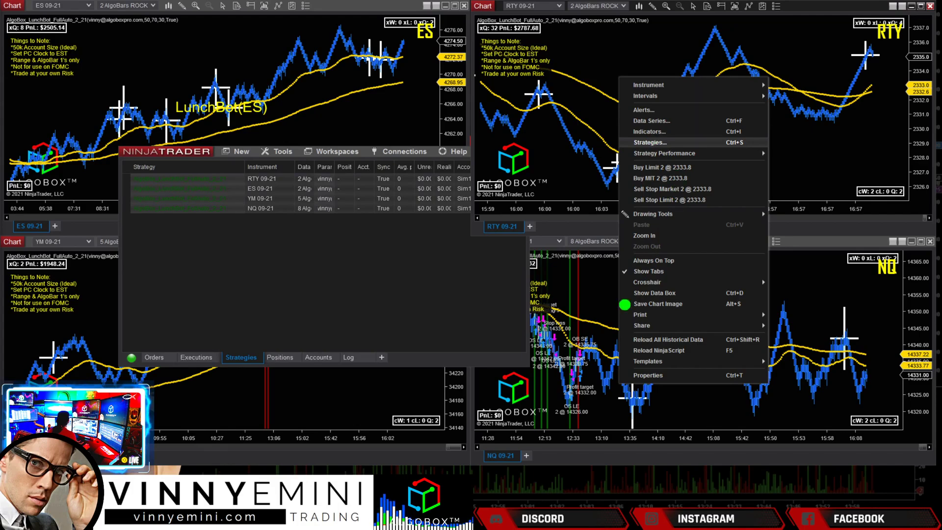
{"action": "mouse_move", "coordinate": [581, 363]}
{"action": "left_mouse_down"}
{"action": "mouse_move", "coordinate": [767, 51]}
{"action": "mouse_move", "coordinate": [622, 366]}
{"action": "left_mouse_up"}
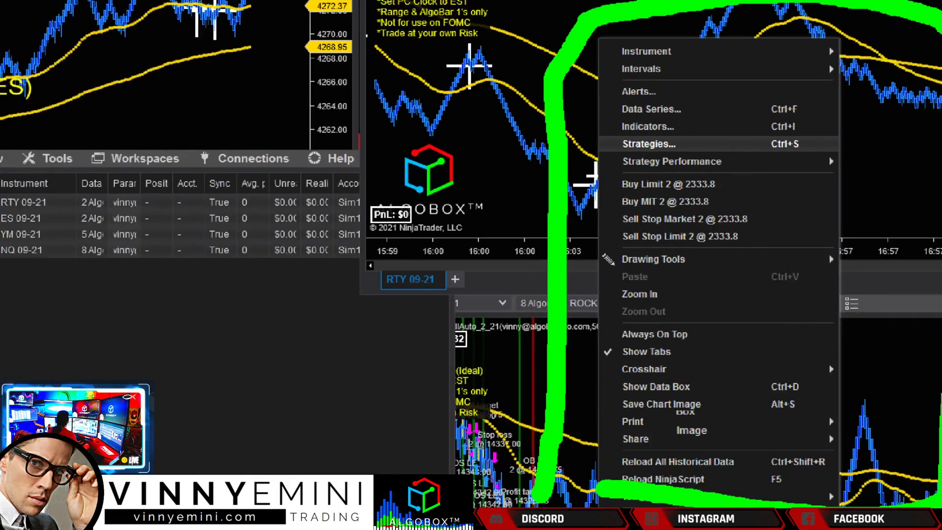
{"action": "left_click_drag", "start_coordinate": [552, 139], "coordinate": [618, 141]}
{"action": "mouse_move", "coordinate": [552, 118]}
{"action": "left_mouse_down"}
{"action": "mouse_move", "coordinate": [601, 176]}
{"action": "mouse_move", "coordinate": [577, 196]}
{"action": "left_mouse_up"}
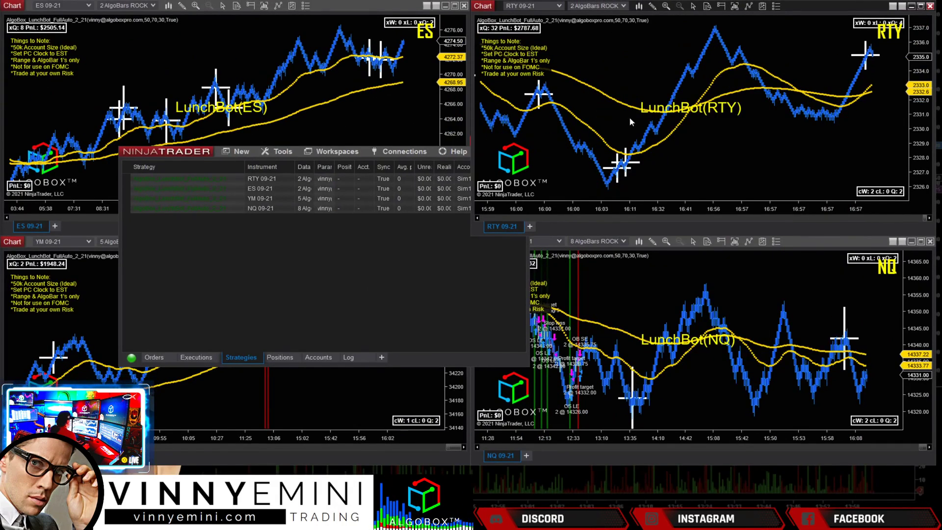
{"action": "right_click", "coordinate": [585, 16]}
{"action": "left_click", "coordinate": [657, 165]}
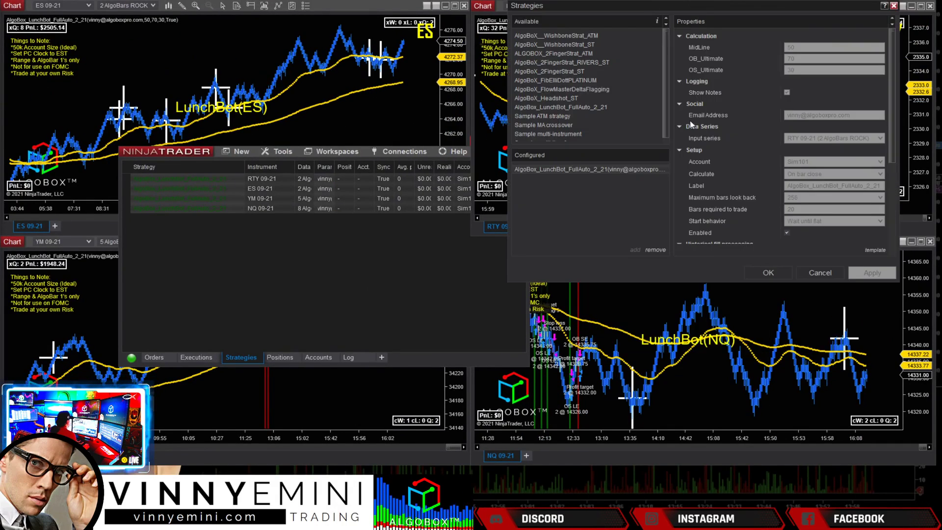
{"action": "left_click", "coordinate": [654, 250]}
{"action": "left_click", "coordinate": [768, 273]}
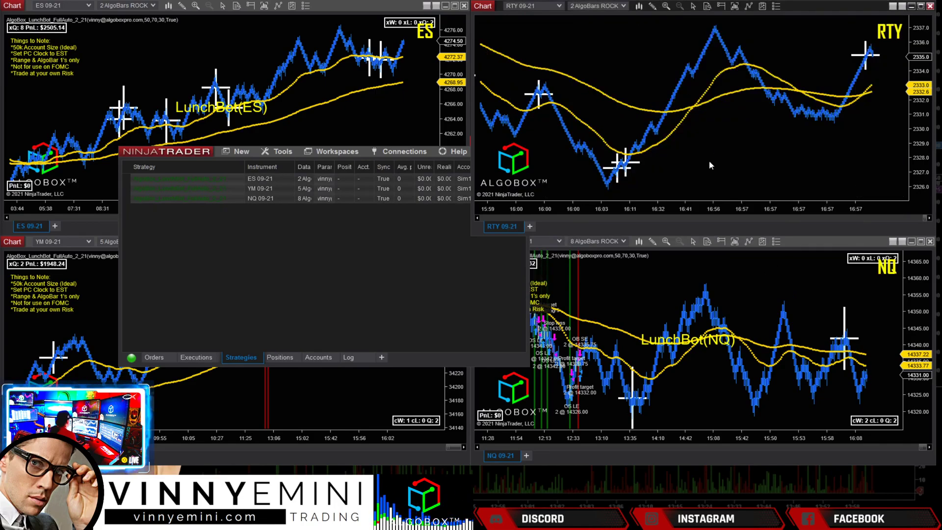
- Add the AlgoBoX_LunchBot_FullAuto_2_21 strategy back to the RTY 09-21 chart and enable it in the strategy list
{"action": "mouse_move", "coordinate": [744, 199]}
{"action": "left_mouse_down"}
{"action": "mouse_move", "coordinate": [893, 77]}
{"action": "mouse_move", "coordinate": [634, 215]}
{"action": "left_mouse_up"}
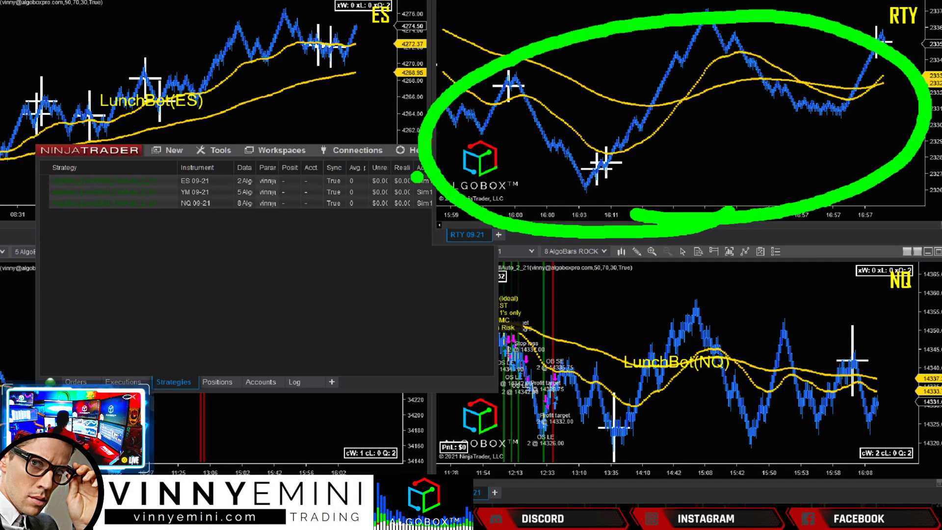
{"action": "left_click_drag", "start_coordinate": [547, 169], "coordinate": [489, 39]}
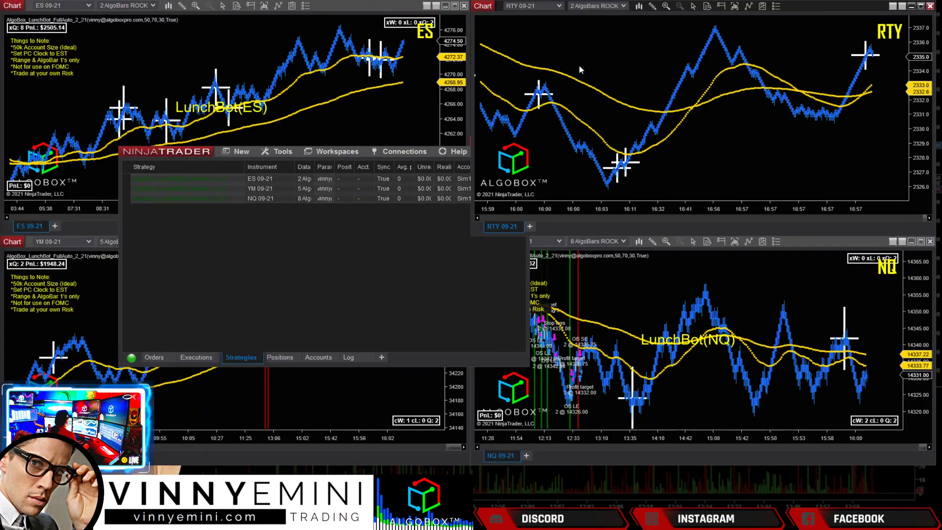
{"action": "right_click", "coordinate": [621, 61]}
{"action": "left_click", "coordinate": [669, 128]}
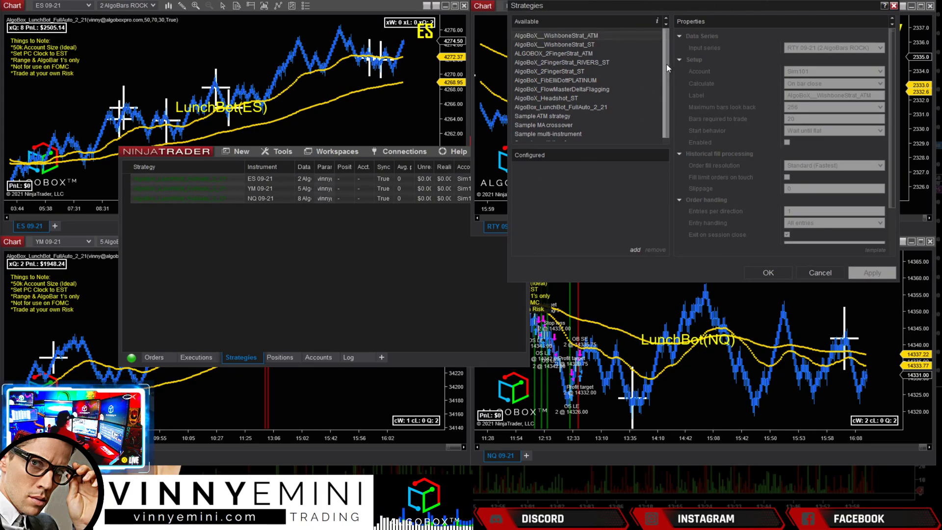
{"action": "double_click", "coordinate": [563, 107]}
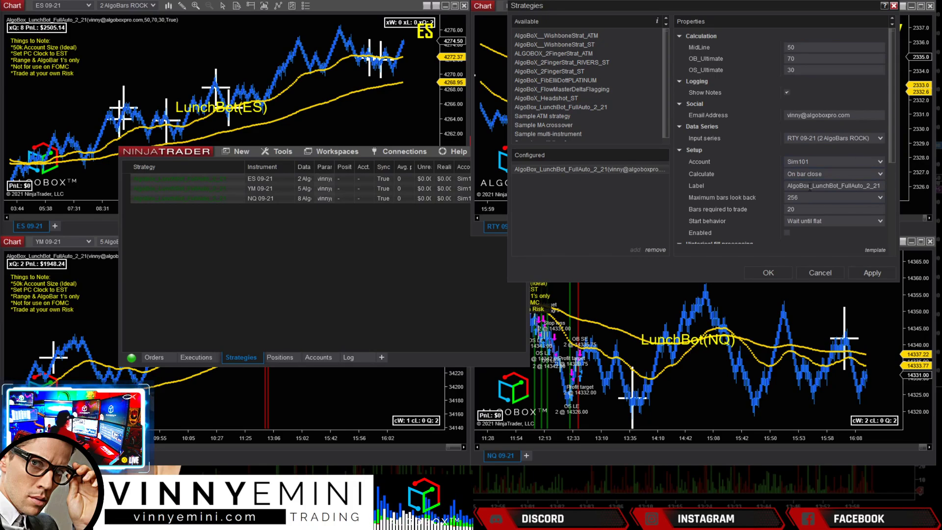
{"action": "left_click", "coordinate": [769, 275]}
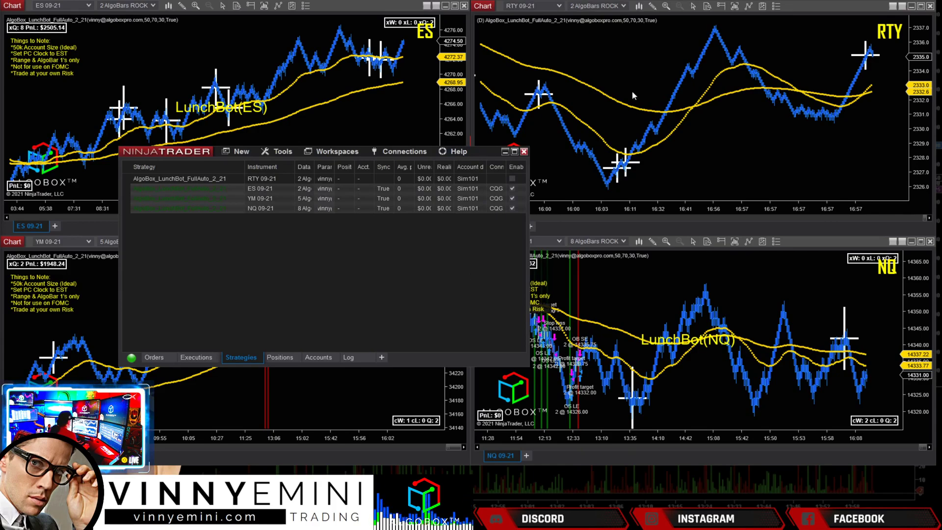
{"action": "left_click", "coordinate": [513, 179]}
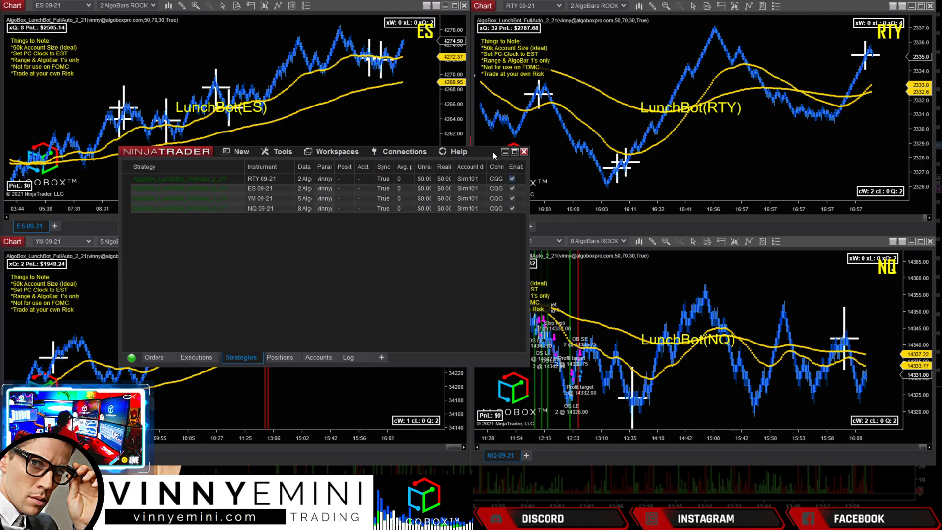
- Save a copy of the ___AlgoBoX_LUNCHBOT_1080p workspace, named with the owner's first name in the possessive followed by LunchBot
{"action": "left_click_drag", "start_coordinate": [492, 151], "coordinate": [621, 127]}
{"action": "left_click", "coordinate": [472, 128]}
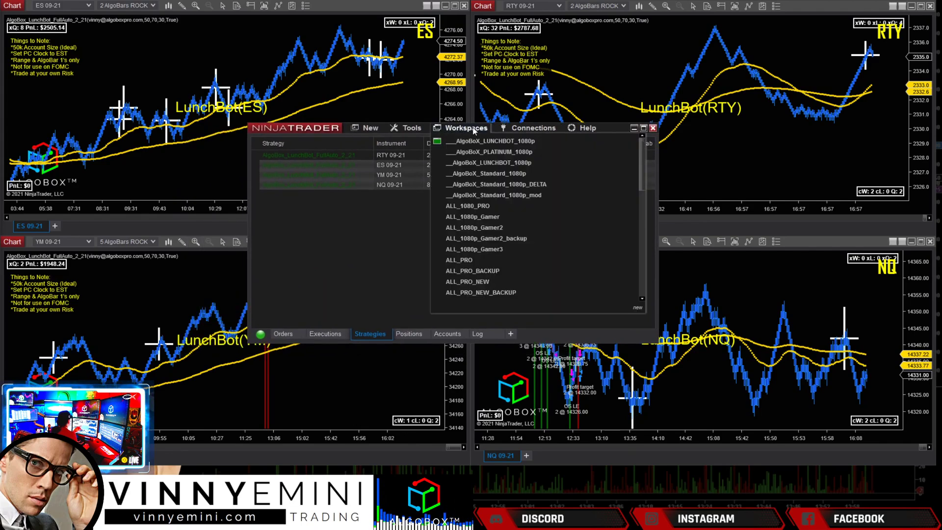
{"action": "mouse_move", "coordinate": [481, 145]}
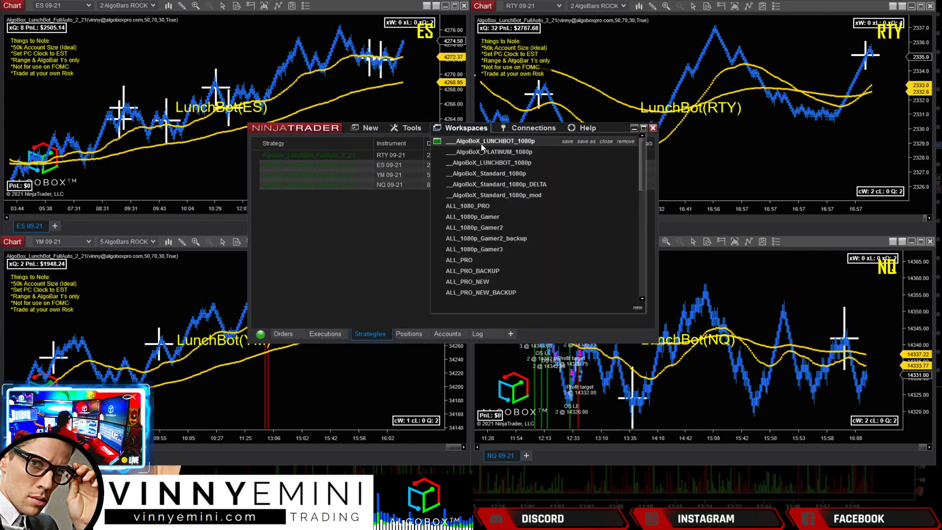
{"action": "left_click", "coordinate": [587, 145]}
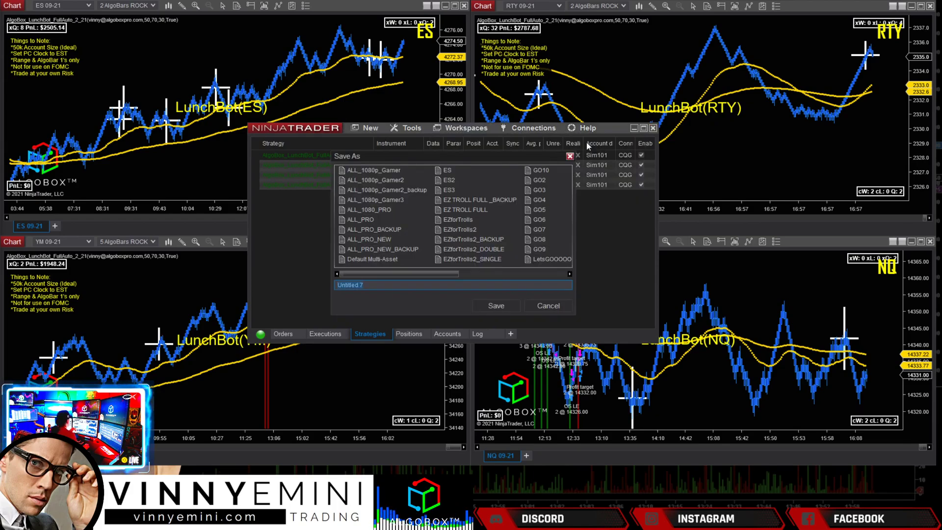
{"action": "type", "text": "Vinny"}
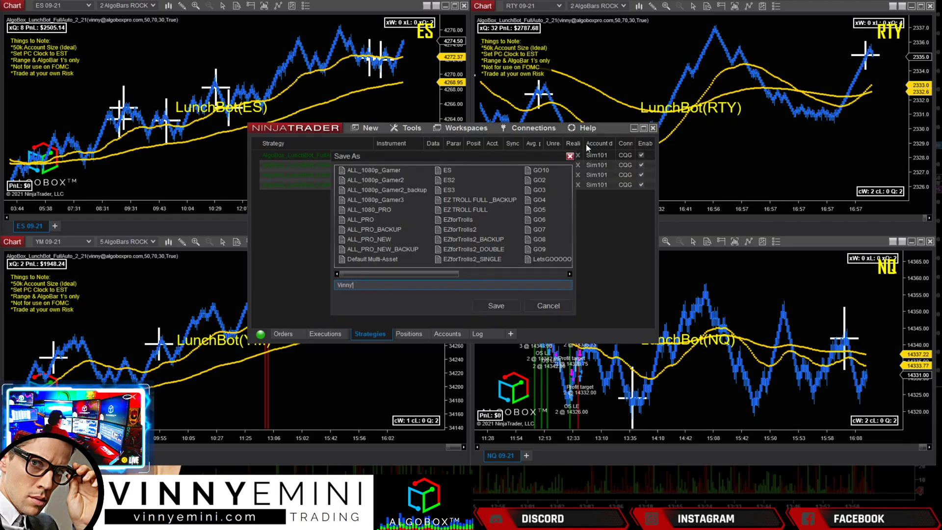
{"action": "type", "text": "s L"}
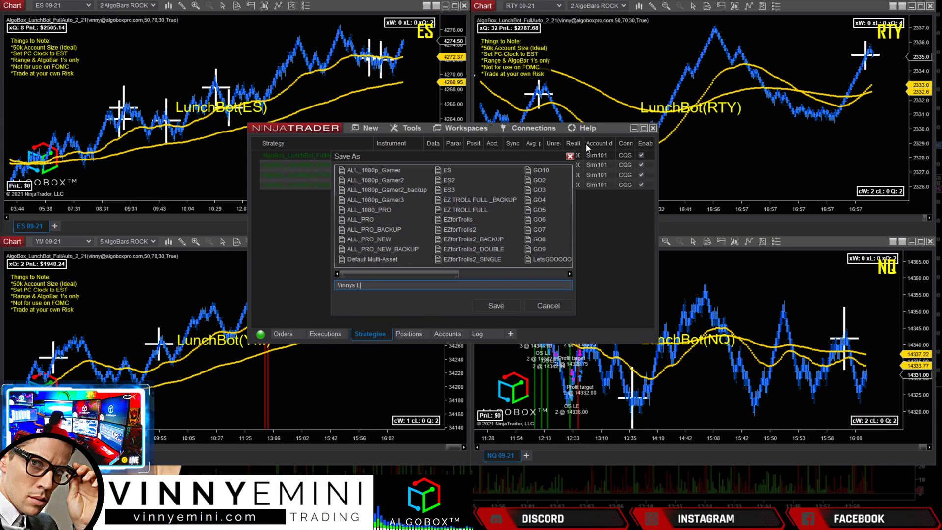
{"action": "type", "text": "unchBot"}
{"action": "key", "text": "Return"}
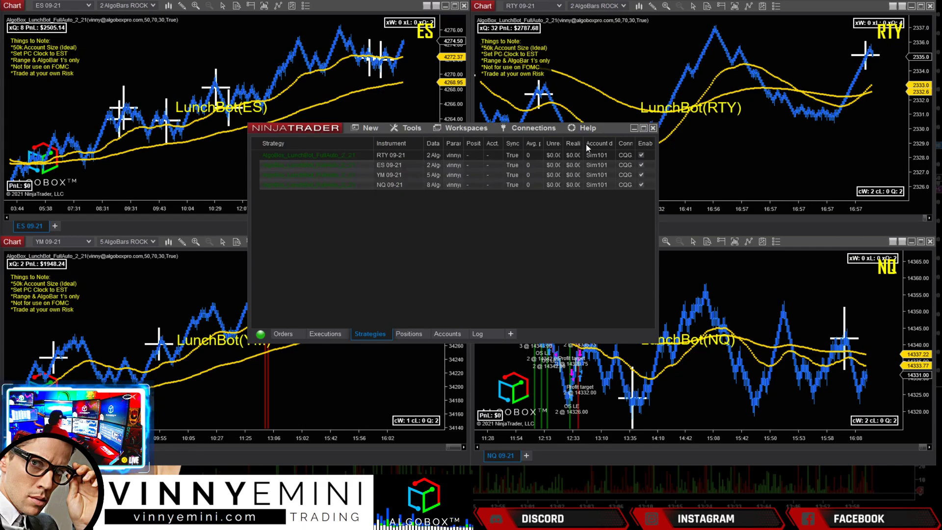
- Check the workspace list for the newly saved LunchBot workspace and whether it is the active one
{"action": "left_click", "coordinate": [479, 130]}
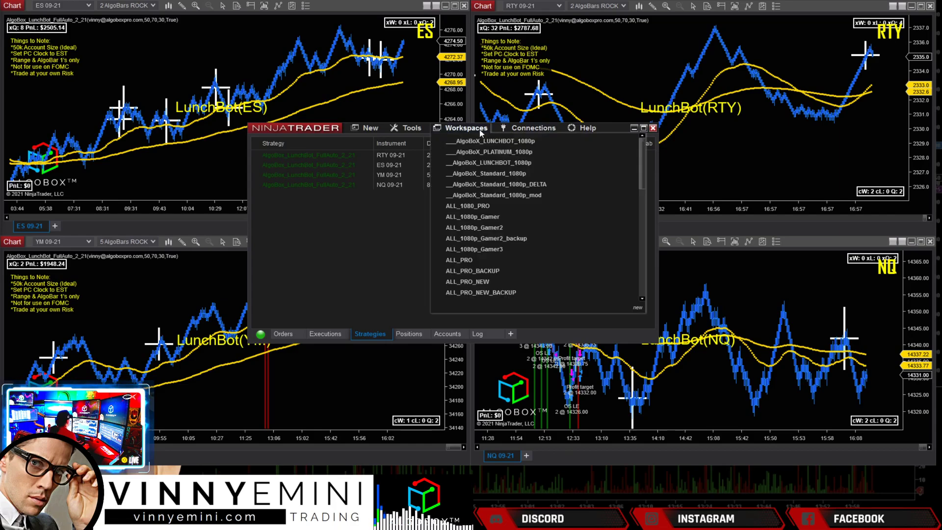
{"action": "scroll", "coordinate": [565, 181], "scroll_direction": "down", "scroll_amount": 5}
{"action": "scroll", "coordinate": [567, 187], "scroll_direction": "down", "scroll_amount": 4}
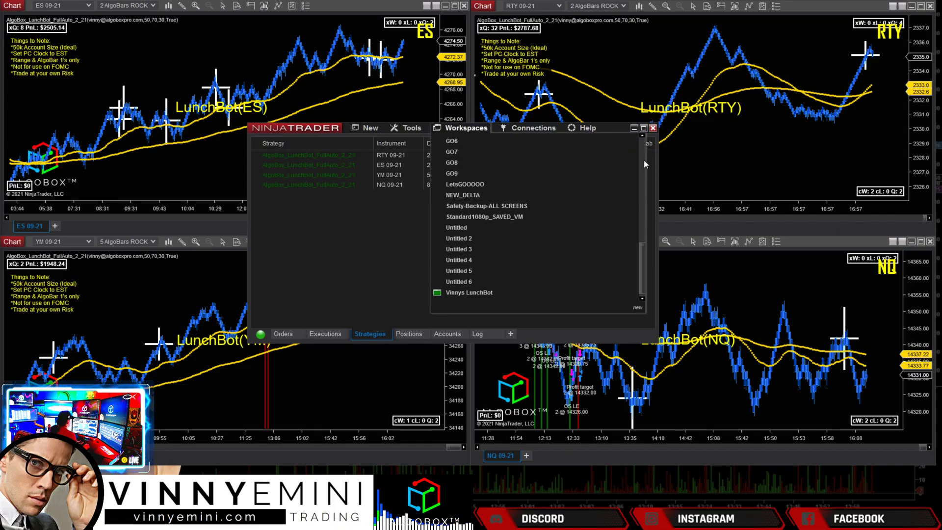
{"action": "scroll", "coordinate": [643, 152], "scroll_direction": "up", "scroll_amount": 5}
{"action": "left_click", "coordinate": [620, 133]}
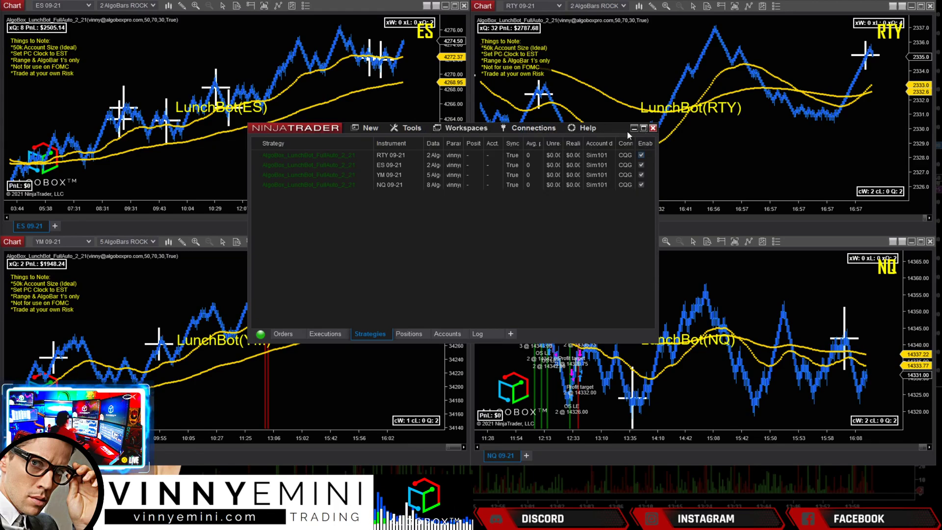
{"action": "left_click_drag", "start_coordinate": [611, 128], "coordinate": [637, 132]}
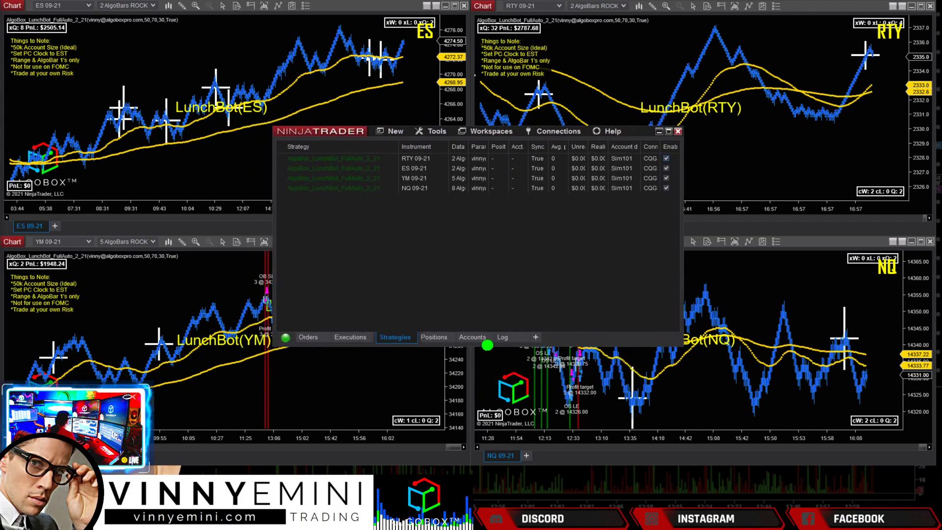
{"action": "mouse_move", "coordinate": [455, 389]}
{"action": "left_mouse_down"}
{"action": "mouse_move", "coordinate": [479, 358]}
{"action": "mouse_move", "coordinate": [407, 377]}
{"action": "left_mouse_up"}
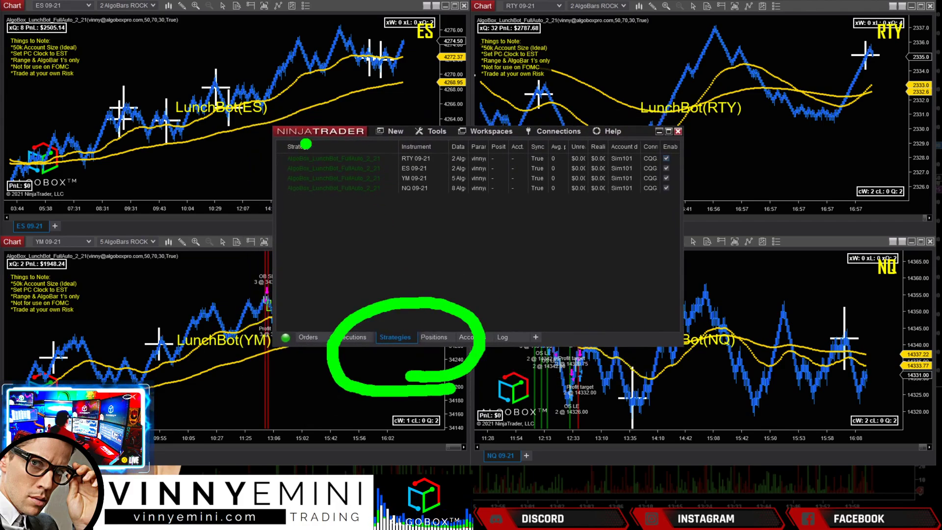
{"action": "mouse_move", "coordinate": [147, 201]}
{"action": "left_mouse_down"}
{"action": "mouse_move", "coordinate": [211, 219]}
{"action": "mouse_move", "coordinate": [363, 314]}
{"action": "left_mouse_up"}
{"action": "left_click_drag", "start_coordinate": [319, 292], "coordinate": [363, 319]}
{"action": "left_click_drag", "start_coordinate": [378, 276], "coordinate": [362, 314]}
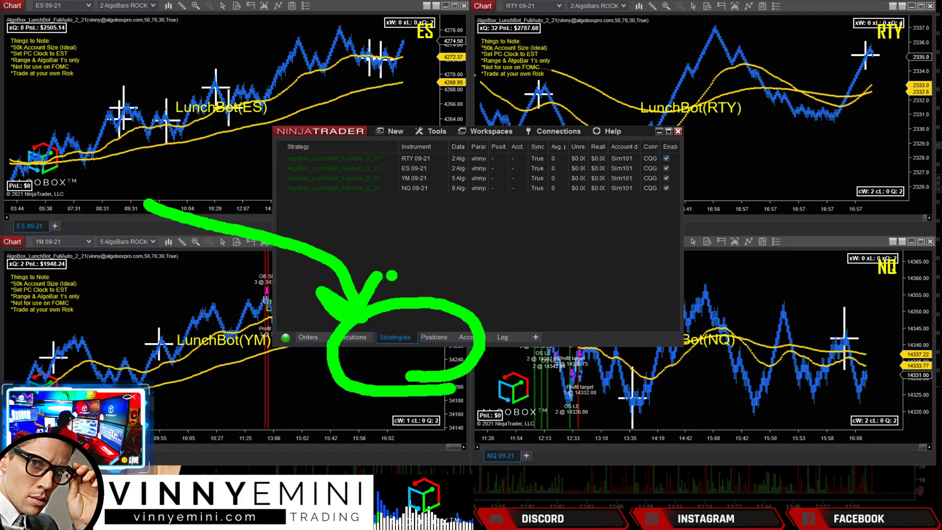
{"action": "mouse_move", "coordinate": [479, 250]}
{"action": "left_mouse_down"}
{"action": "mouse_move", "coordinate": [419, 317]}
{"action": "mouse_move", "coordinate": [426, 324]}
{"action": "left_mouse_up"}
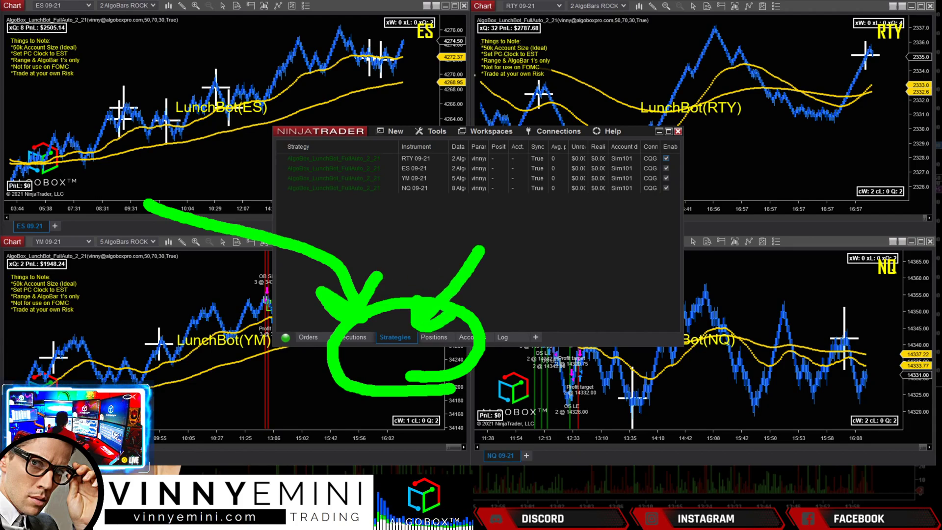
{"action": "mouse_move", "coordinate": [360, 208]}
{"action": "left_mouse_down"}
{"action": "mouse_move", "coordinate": [339, 216]}
{"action": "mouse_move", "coordinate": [250, 121]}
{"action": "mouse_move", "coordinate": [593, 113]}
{"action": "mouse_move", "coordinate": [718, 184]}
{"action": "mouse_move", "coordinate": [333, 221]}
{"action": "left_mouse_up"}
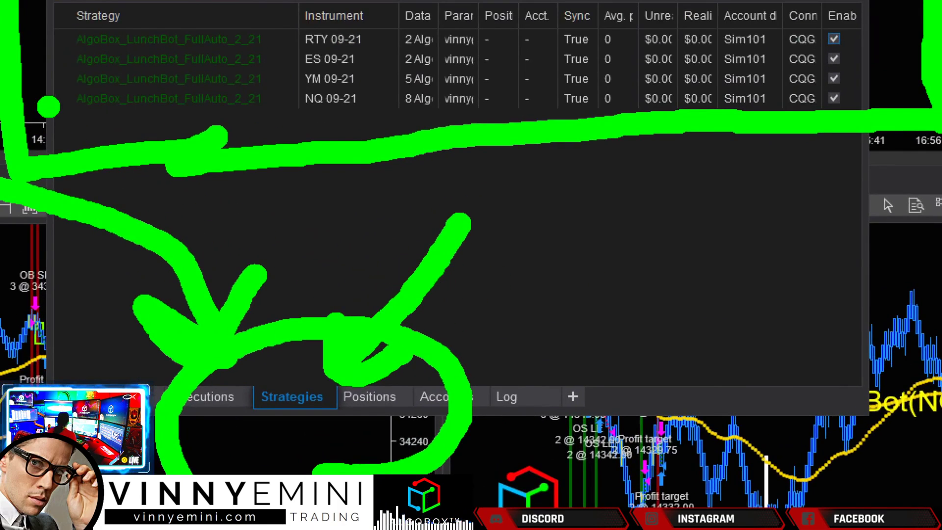
{"action": "left_click", "coordinate": [58, 98]}
{"action": "left_click", "coordinate": [58, 78]}
{"action": "left_click", "coordinate": [60, 55]}
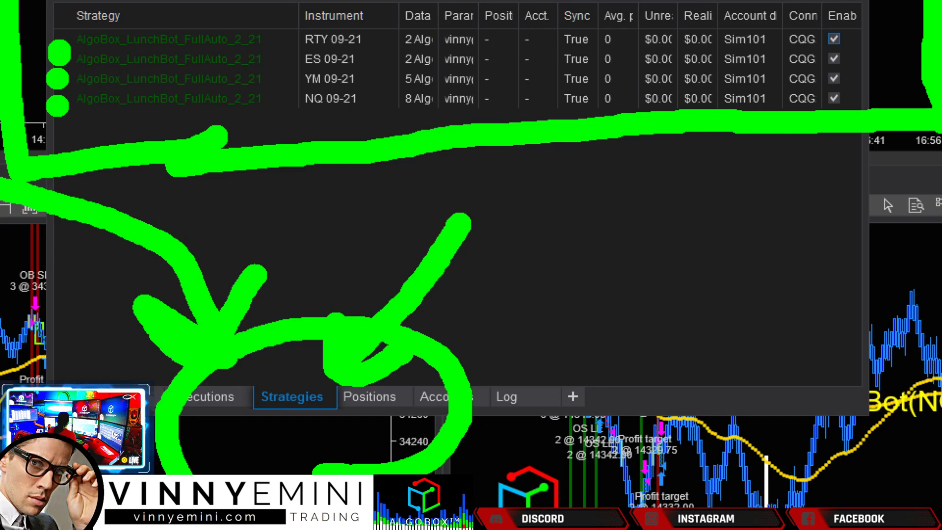
{"action": "left_click", "coordinate": [60, 25]}
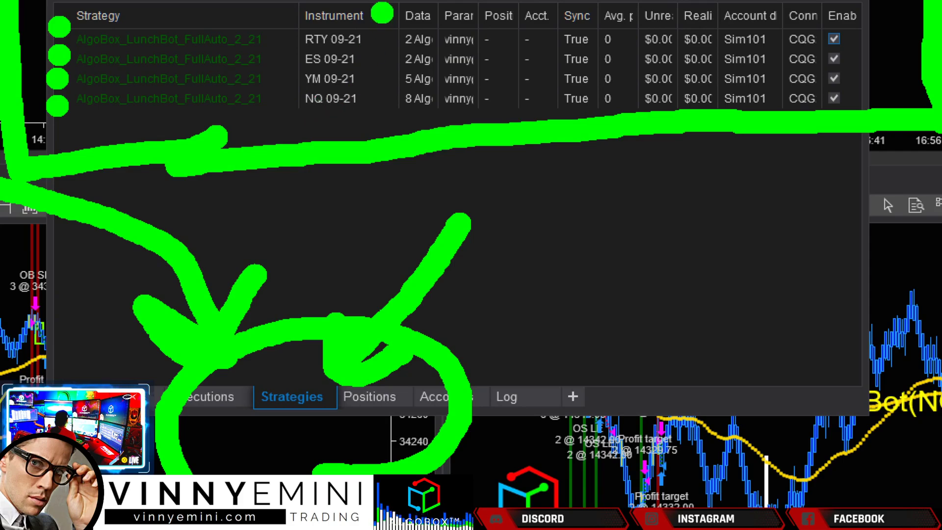
{"action": "mouse_move", "coordinate": [679, 259]}
{"action": "left_mouse_down"}
{"action": "mouse_move", "coordinate": [421, 304]}
{"action": "mouse_move", "coordinate": [368, 135]}
{"action": "mouse_move", "coordinate": [402, 159]}
{"action": "left_mouse_up"}
{"action": "left_click_drag", "start_coordinate": [717, 169], "coordinate": [785, 207]}
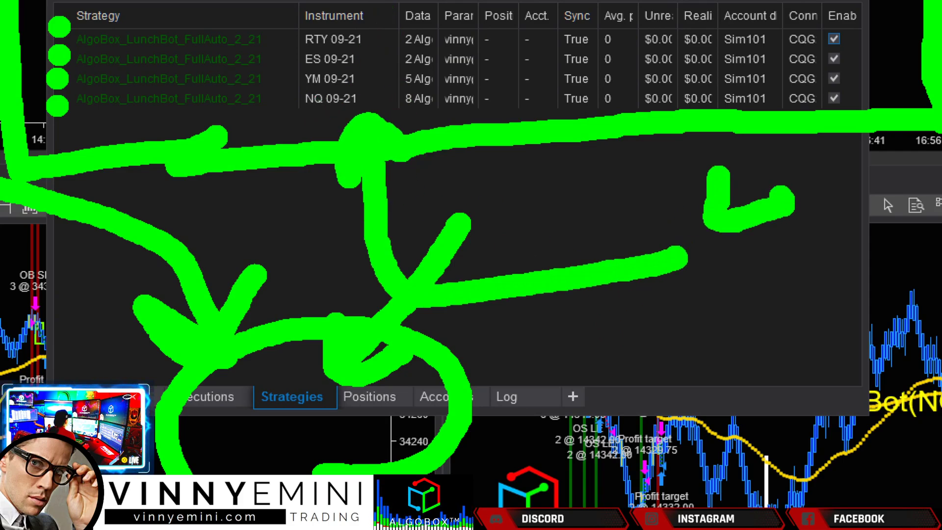
{"action": "left_click_drag", "start_coordinate": [763, 169], "coordinate": [778, 260]}
{"action": "left_click_drag", "start_coordinate": [731, 297], "coordinate": [790, 300]}
{"action": "mouse_move", "coordinate": [652, 265]}
{"action": "left_mouse_down"}
{"action": "mouse_move", "coordinate": [863, 255]}
{"action": "mouse_move", "coordinate": [746, 278]}
{"action": "left_mouse_up"}
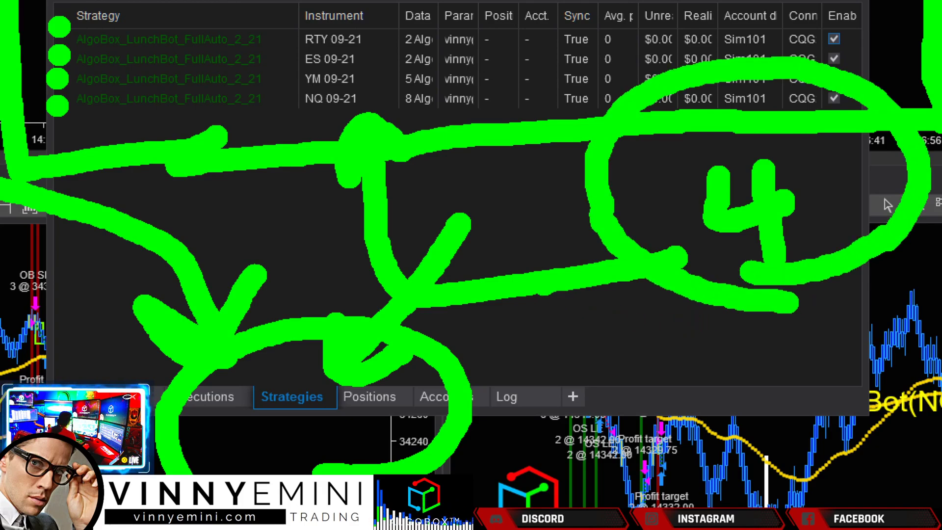
{"action": "key", "text": "r"}
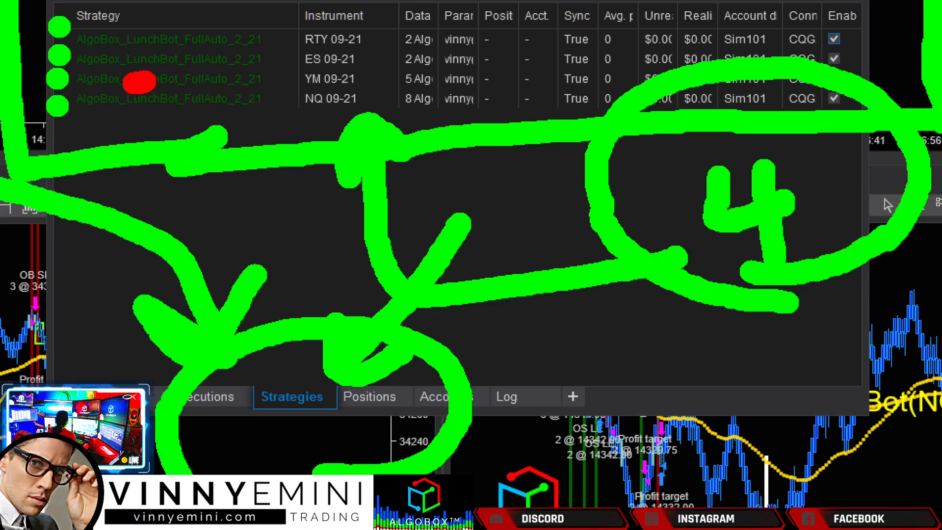
{"action": "left_click_drag", "start_coordinate": [133, 85], "coordinate": [189, 201]}
{"action": "left_click_drag", "start_coordinate": [283, 131], "coordinate": [372, 107]}
{"action": "mouse_move", "coordinate": [534, 64]}
{"action": "left_mouse_down"}
{"action": "mouse_move", "coordinate": [489, 186]}
{"action": "mouse_move", "coordinate": [514, 72]}
{"action": "left_mouse_up"}
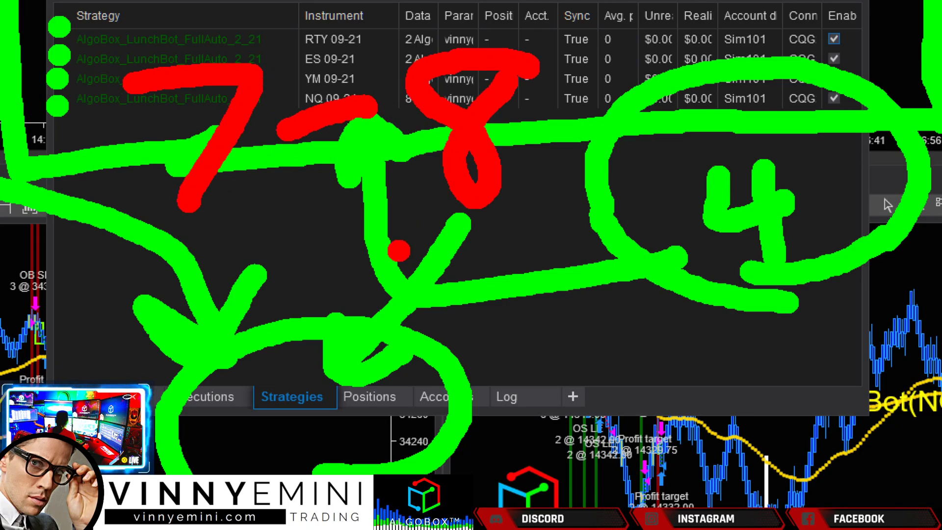
{"action": "mouse_move", "coordinate": [400, 253]}
{"action": "left_mouse_down"}
{"action": "mouse_move", "coordinate": [36, 211]}
{"action": "mouse_move", "coordinate": [574, 15]}
{"action": "mouse_move", "coordinate": [378, 265]}
{"action": "left_mouse_up"}
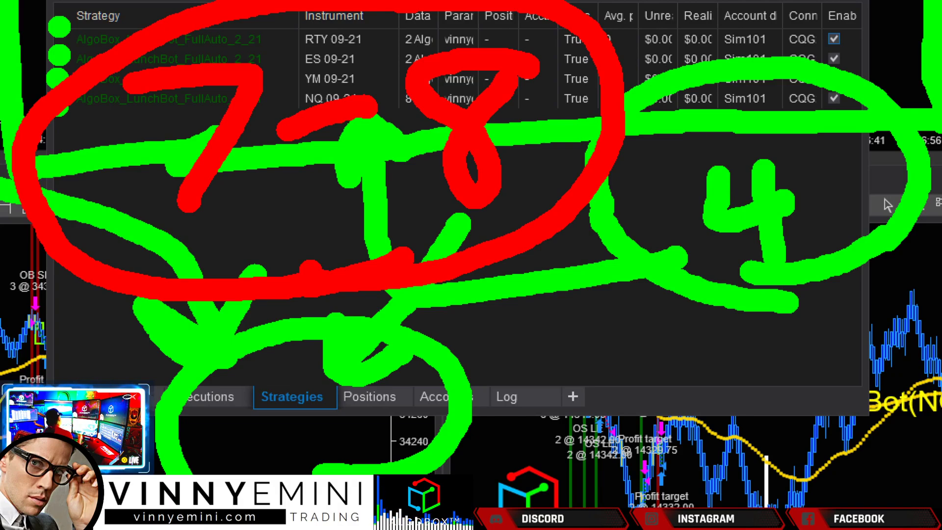
{"action": "key", "text": "Escape"}
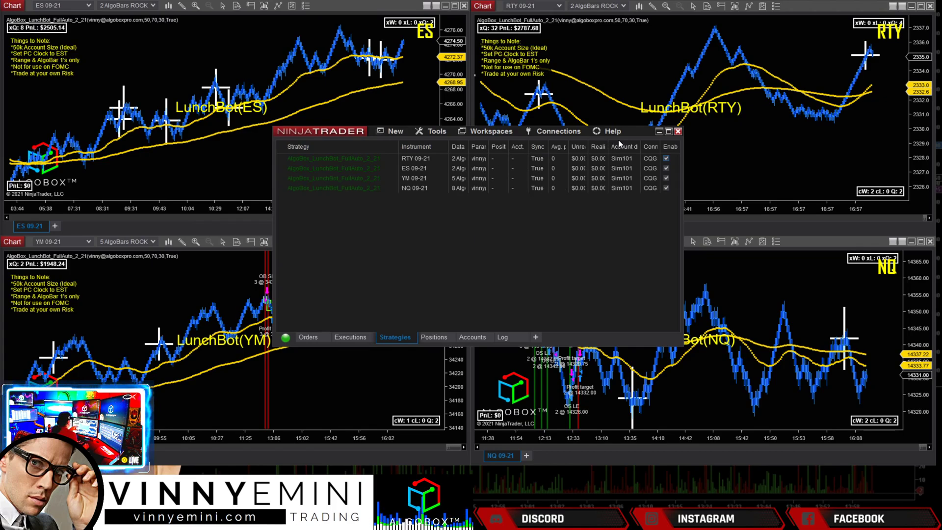
- Review the strategies configured on the ES 09-21 chart and leave its strategy settings without changes
{"action": "left_click_drag", "start_coordinate": [642, 135], "coordinate": [537, 128]}
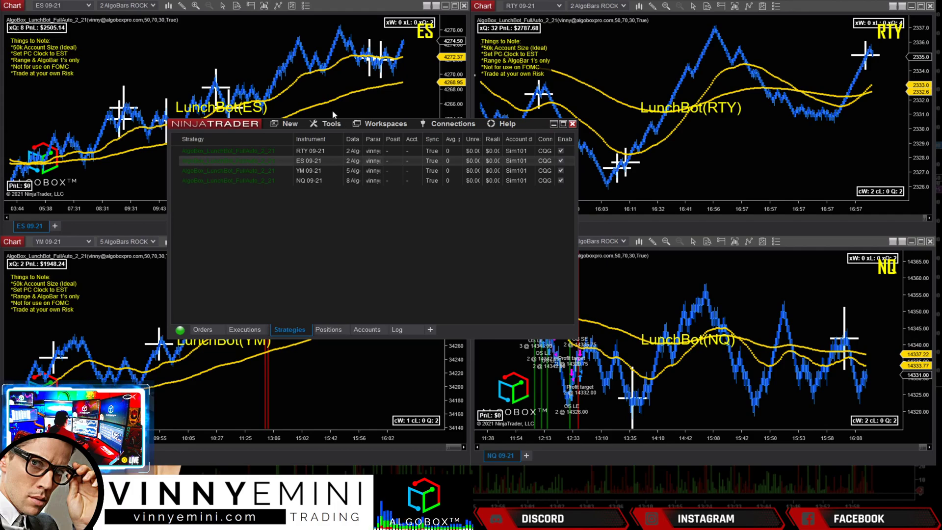
{"action": "left_click_drag", "start_coordinate": [525, 127], "coordinate": [582, 187]}
{"action": "right_click", "coordinate": [384, 118]}
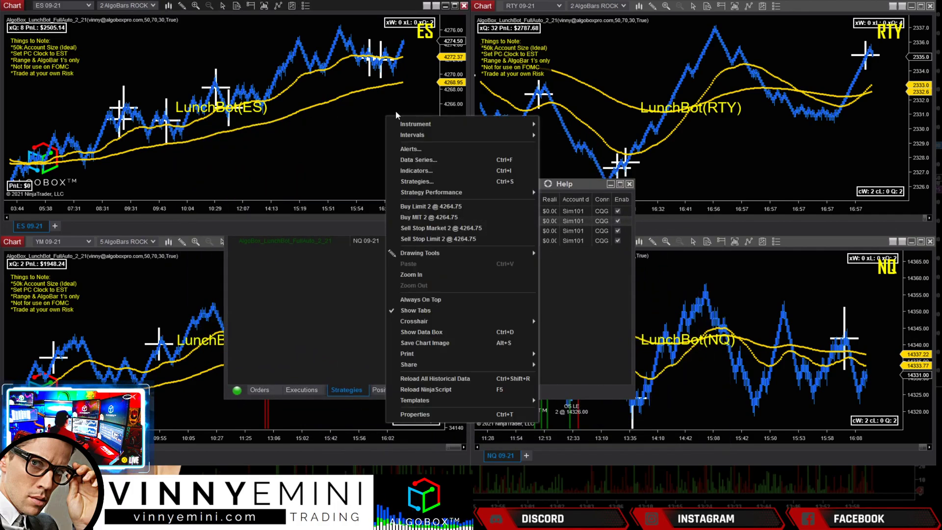
{"action": "left_click", "coordinate": [415, 183]}
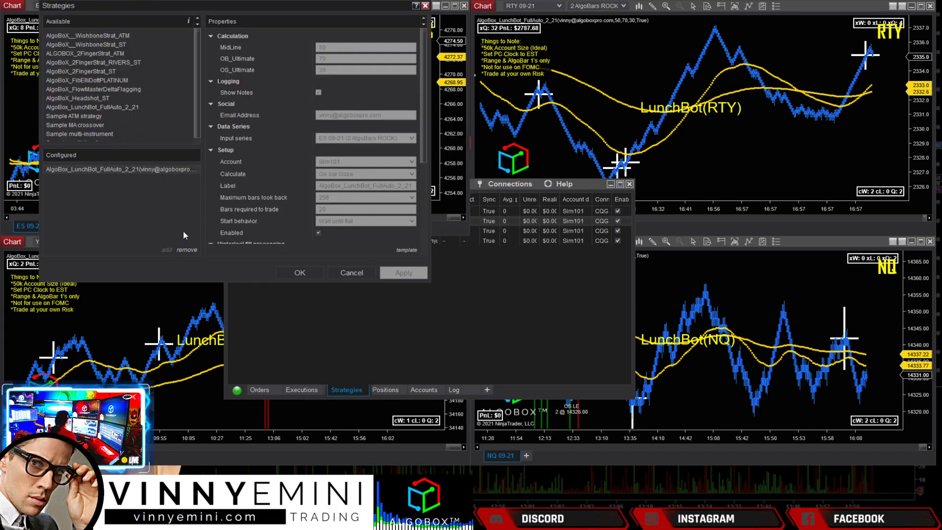
{"action": "left_click", "coordinate": [342, 274]}
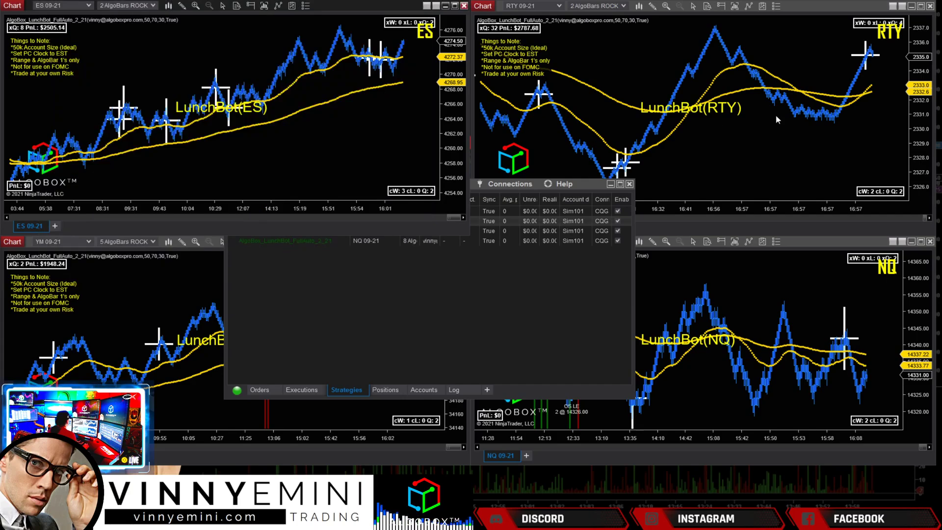
- Disable the LunchBot strategies on RTY, ES, YM and NQ 09-21 all at once from the strategy list
{"action": "left_click_drag", "start_coordinate": [590, 184], "coordinate": [596, 103]}
{"action": "left_click", "coordinate": [460, 148]}
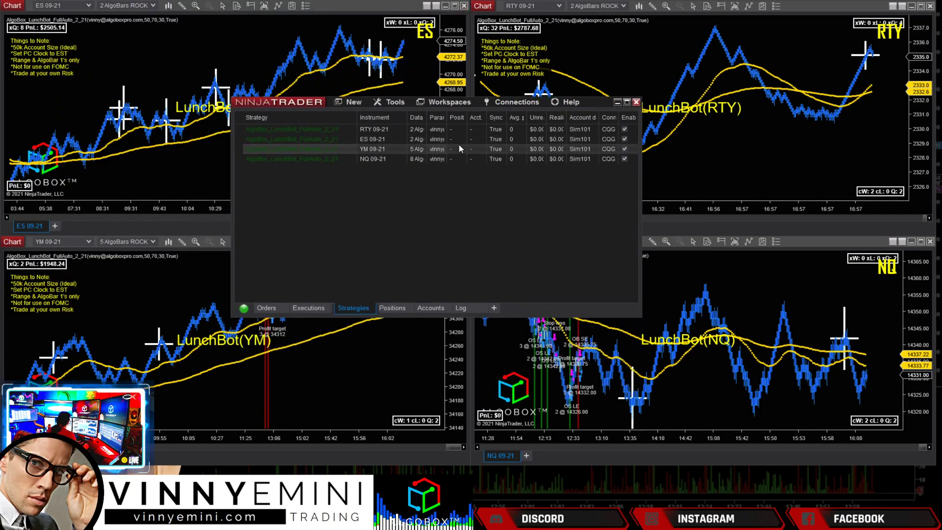
{"action": "key", "text": "ctrl+a"}
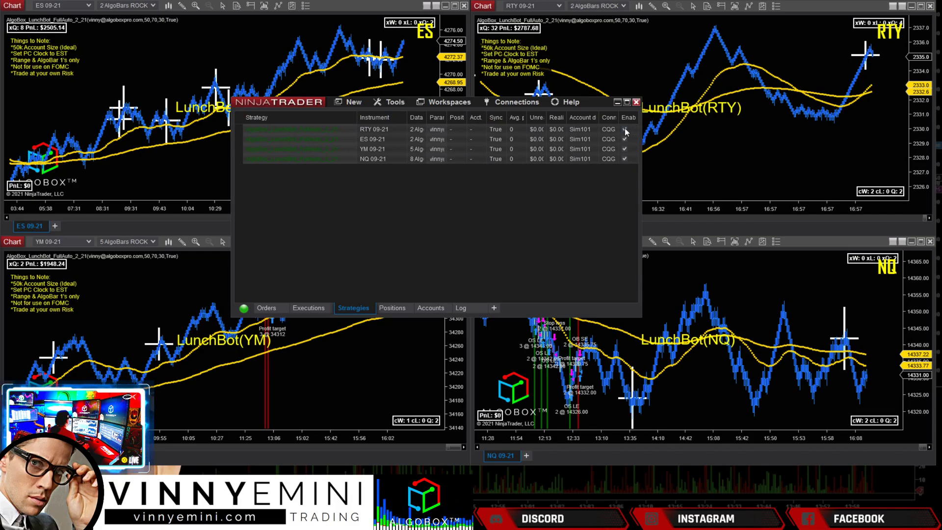
{"action": "right_click", "coordinate": [602, 136]}
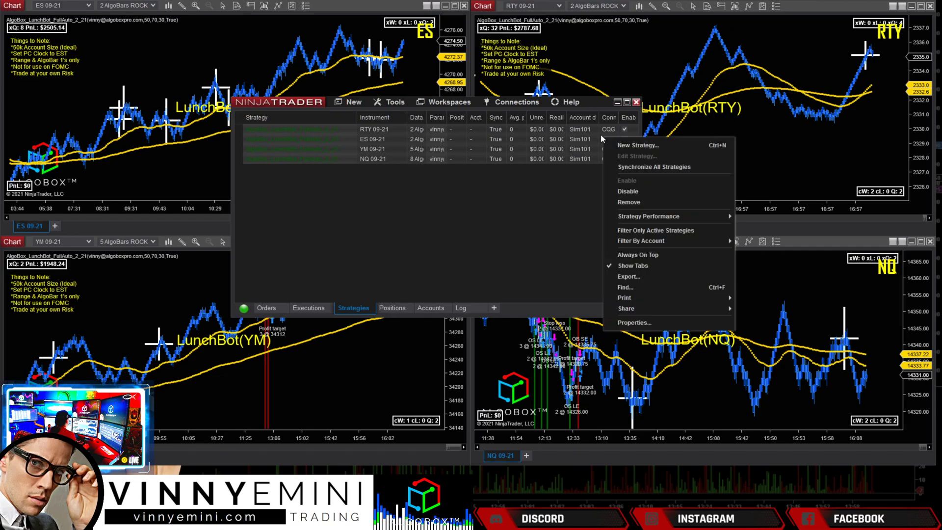
{"action": "left_click", "coordinate": [633, 192]}
{"action": "left_click_drag", "start_coordinate": [594, 109], "coordinate": [617, 147]}
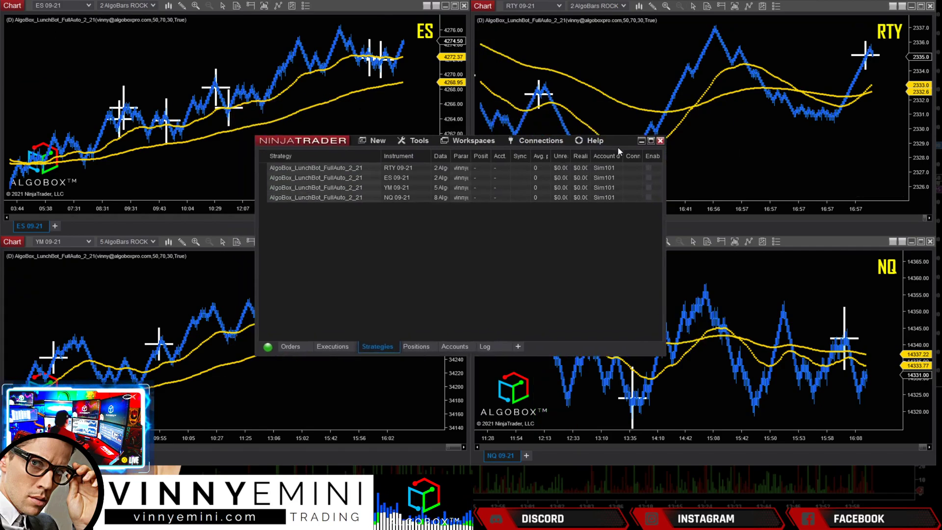
{"action": "left_click", "coordinate": [641, 141]}
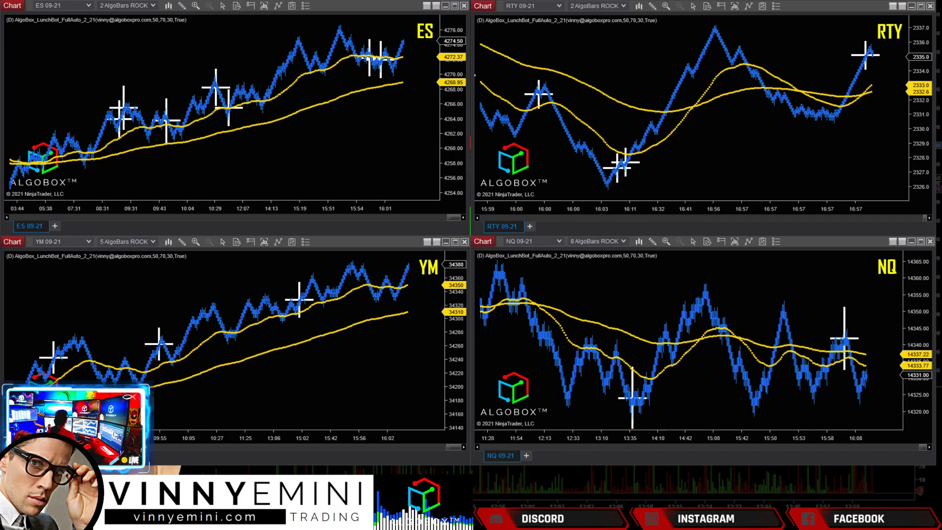
{"action": "left_click_drag", "start_coordinate": [858, 184], "coordinate": [639, 125]}
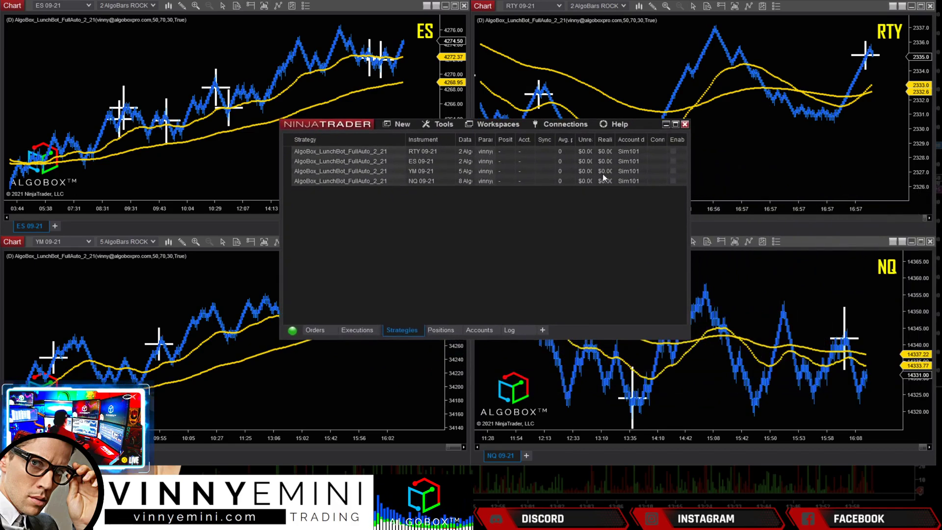
- Enable the RTY 09-21 and ES 09-21 strategies one at a time in the strategy list, and switch both off again
{"action": "left_click", "coordinate": [483, 152]}
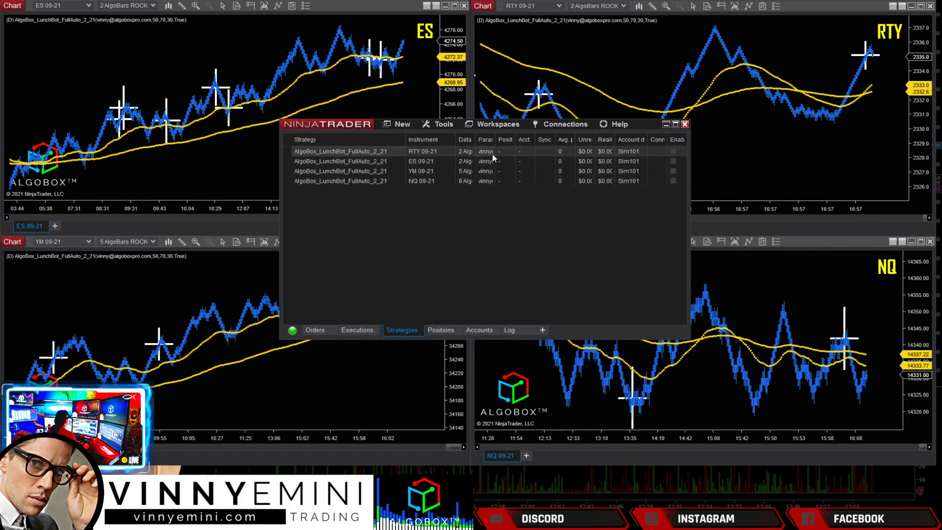
{"action": "left_click", "coordinate": [674, 151]}
{"action": "mouse_move", "coordinate": [646, 124]}
{"action": "left_mouse_down"}
{"action": "mouse_move", "coordinate": [572, 266]}
{"action": "mouse_move", "coordinate": [580, 152]}
{"action": "left_mouse_up"}
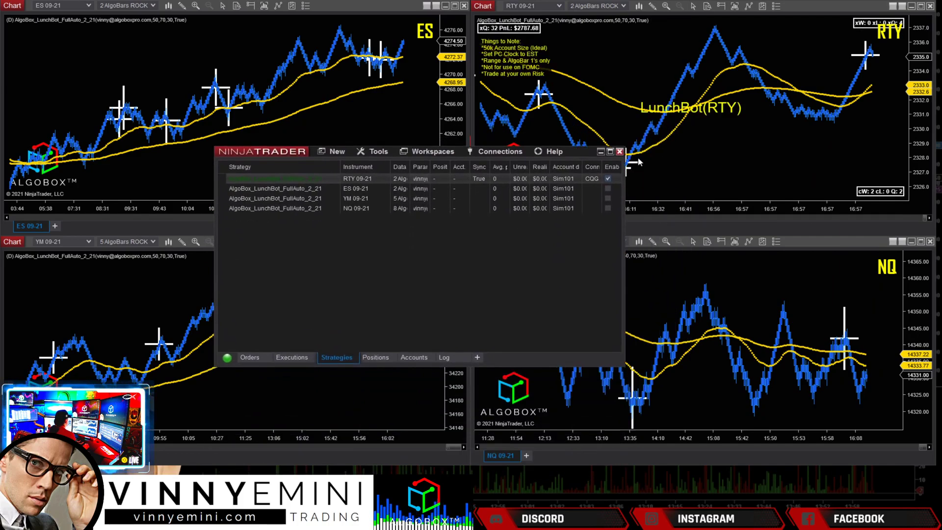
{"action": "left_click", "coordinate": [608, 189]}
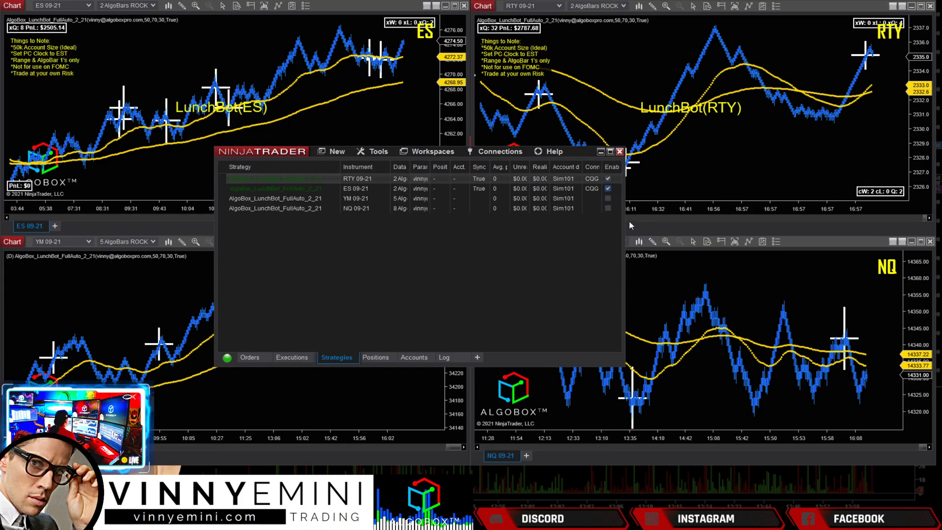
{"action": "left_click", "coordinate": [608, 189]}
{"action": "left_click", "coordinate": [609, 180]}
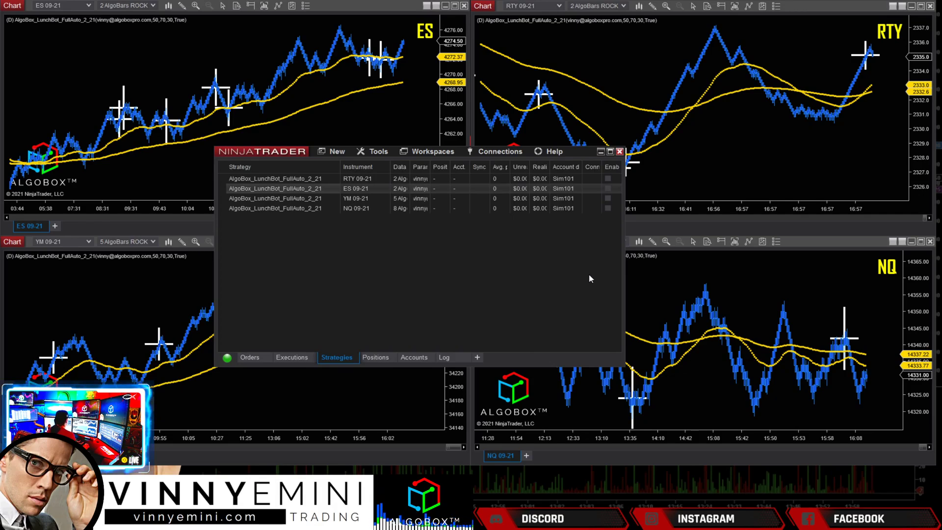
- Enable all four LunchBot strategies together from the strategy list
{"action": "right_click", "coordinate": [498, 191]}
{"action": "left_click", "coordinate": [522, 237]}
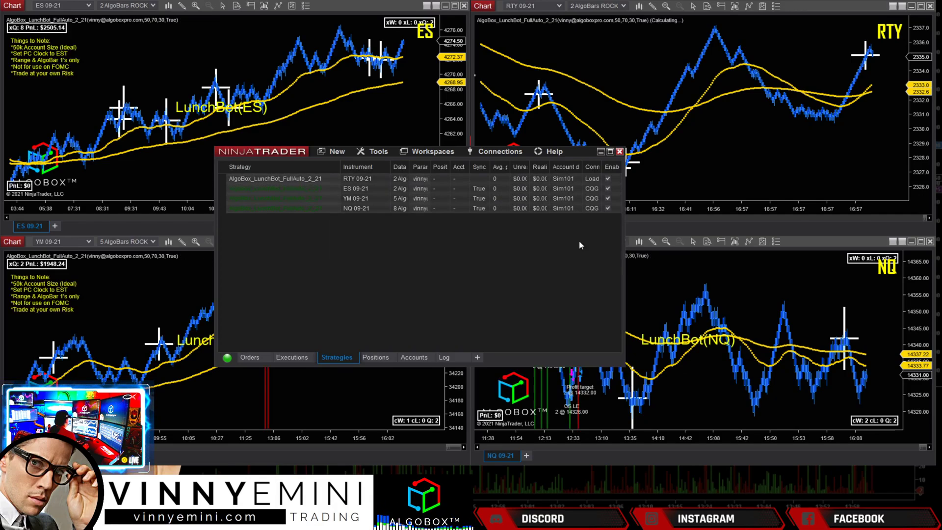
{"action": "mouse_move", "coordinate": [573, 151]}
{"action": "left_mouse_down"}
{"action": "mouse_move", "coordinate": [735, 112]}
{"action": "mouse_move", "coordinate": [604, 92]}
{"action": "mouse_move", "coordinate": [585, 146]}
{"action": "left_mouse_up"}
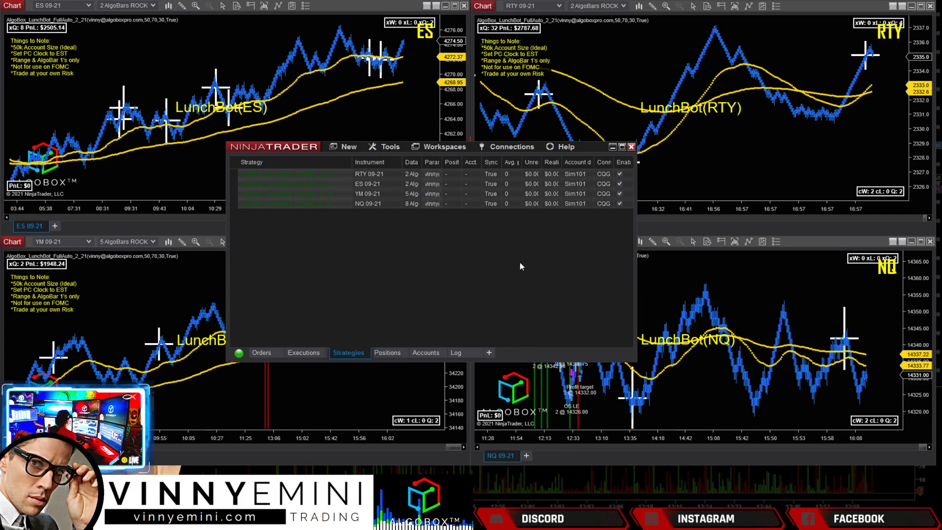
- Move the strategy list window off the four charts so that they are fully in view
{"action": "left_click", "coordinate": [613, 147]}
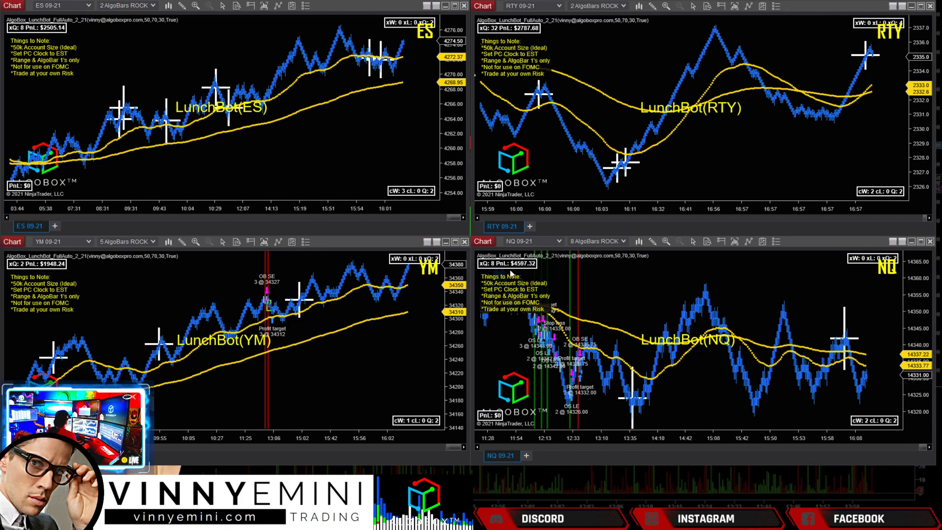
{"action": "left_click_drag", "start_coordinate": [614, 65], "coordinate": [627, 136]}
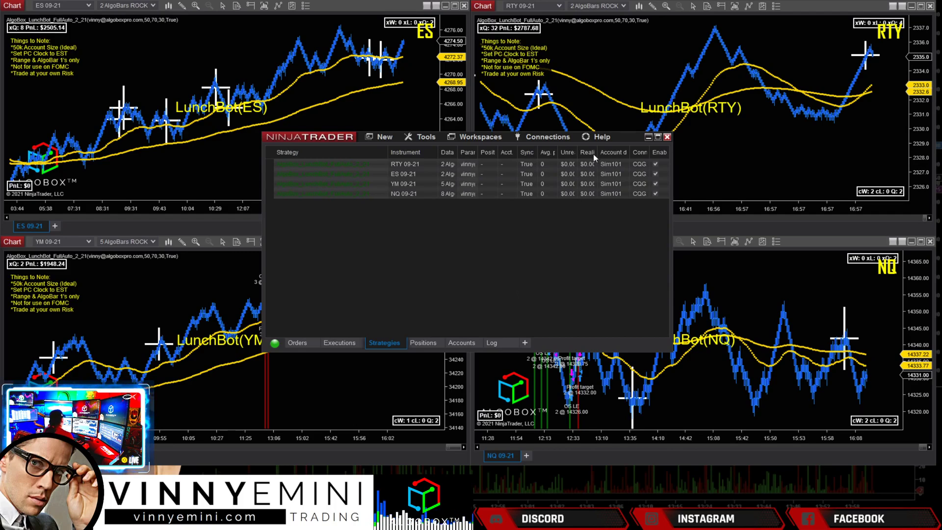
{"action": "left_click_drag", "start_coordinate": [611, 139], "coordinate": [573, 0]}
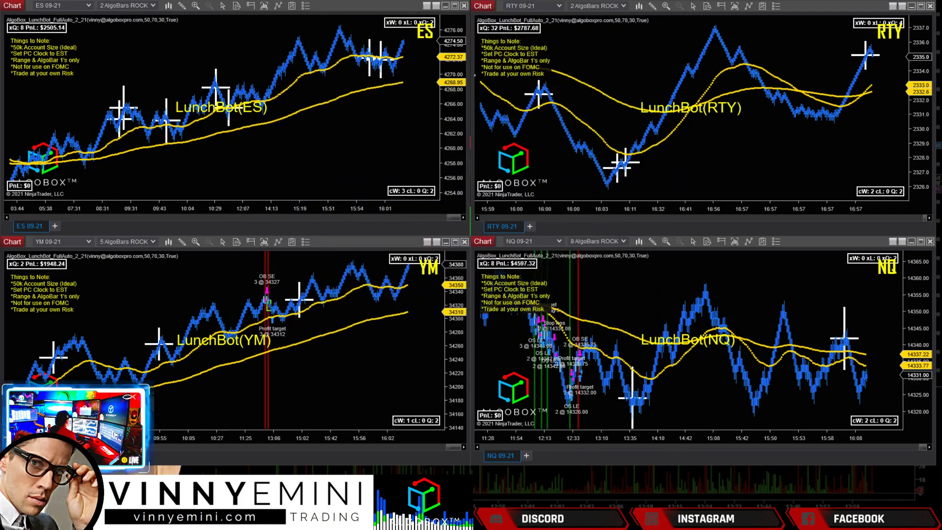
{"action": "left_click", "coordinate": [922, 6]}
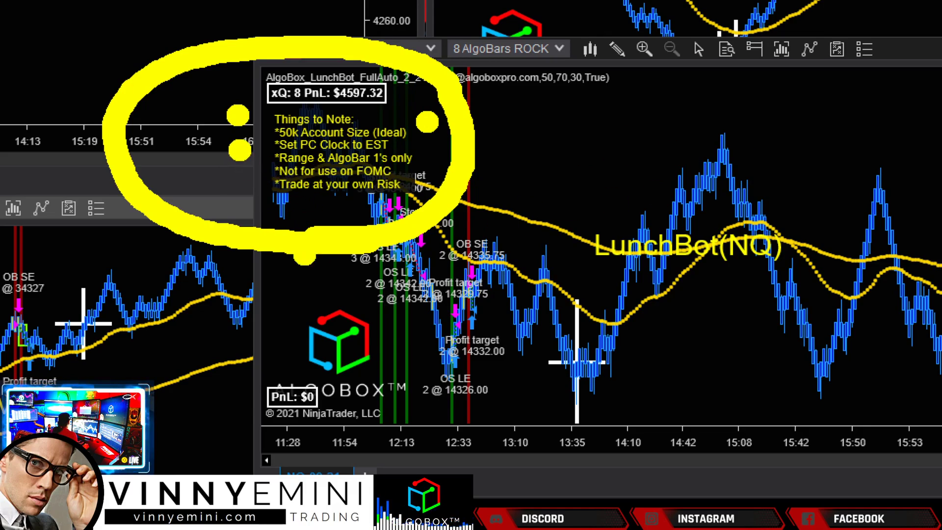
{"action": "left_click", "coordinate": [432, 151]}
{"action": "left_click", "coordinate": [432, 157]}
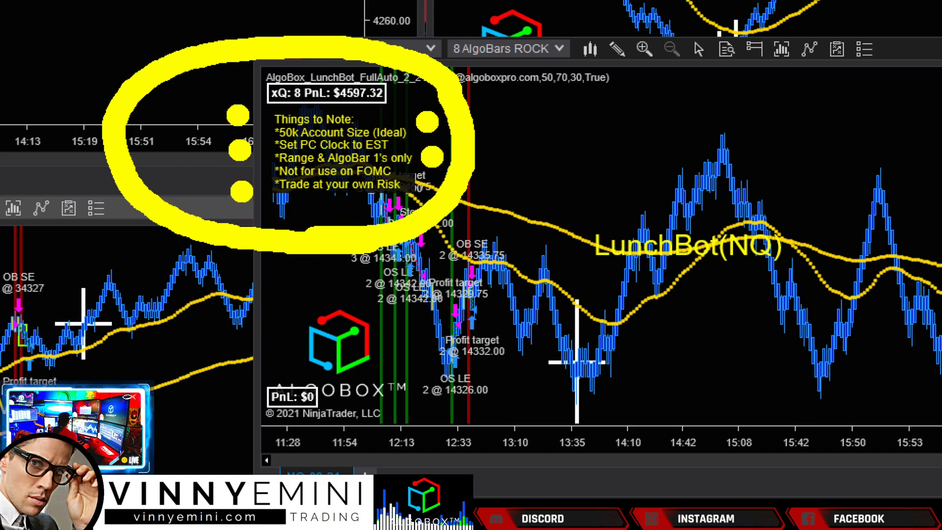
{"action": "mouse_move", "coordinate": [586, 145]}
{"action": "left_mouse_down"}
{"action": "mouse_move", "coordinate": [734, 145]}
{"action": "mouse_move", "coordinate": [479, 144]}
{"action": "mouse_move", "coordinate": [512, 176]}
{"action": "left_mouse_up"}
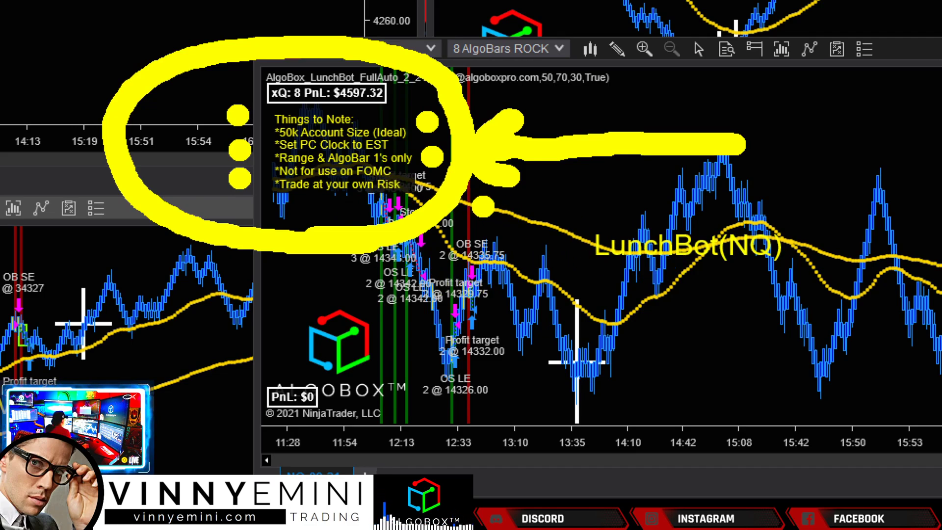
{"action": "mouse_move", "coordinate": [656, 361]}
{"action": "left_mouse_down"}
{"action": "mouse_move", "coordinate": [473, 295]}
{"action": "mouse_move", "coordinate": [429, 227]}
{"action": "left_mouse_up"}
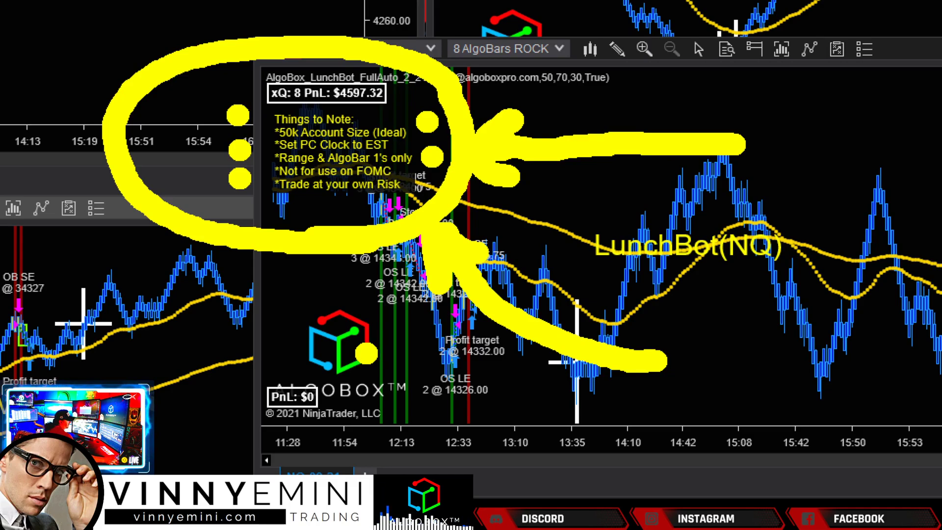
{"action": "key", "text": "Escape"}
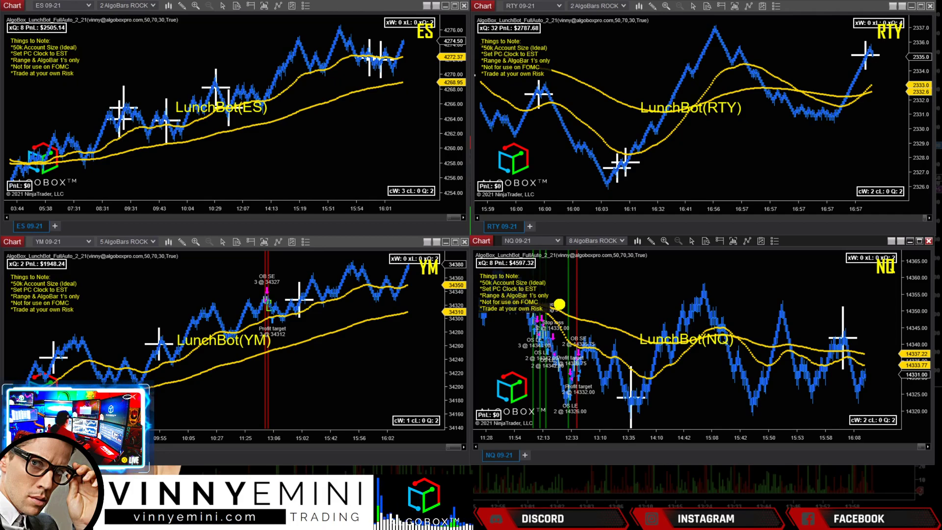
- Check the NQ 09-21 chart's trade count and PnL label and the Time frame settings in its Data Series, leaving them unchanged
{"action": "mouse_move", "coordinate": [545, 325]}
{"action": "left_mouse_down"}
{"action": "mouse_move", "coordinate": [569, 254]}
{"action": "mouse_move", "coordinate": [506, 326]}
{"action": "left_mouse_up"}
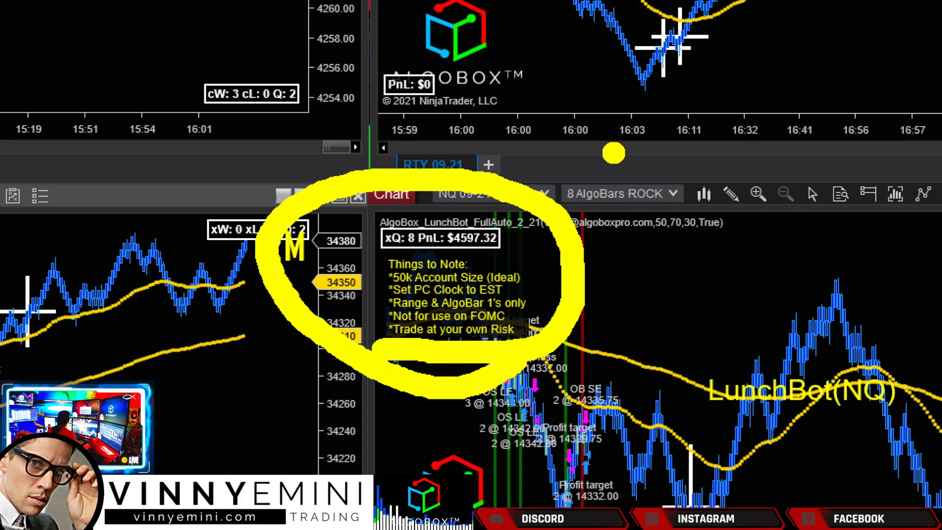
{"action": "key", "text": "Escape"}
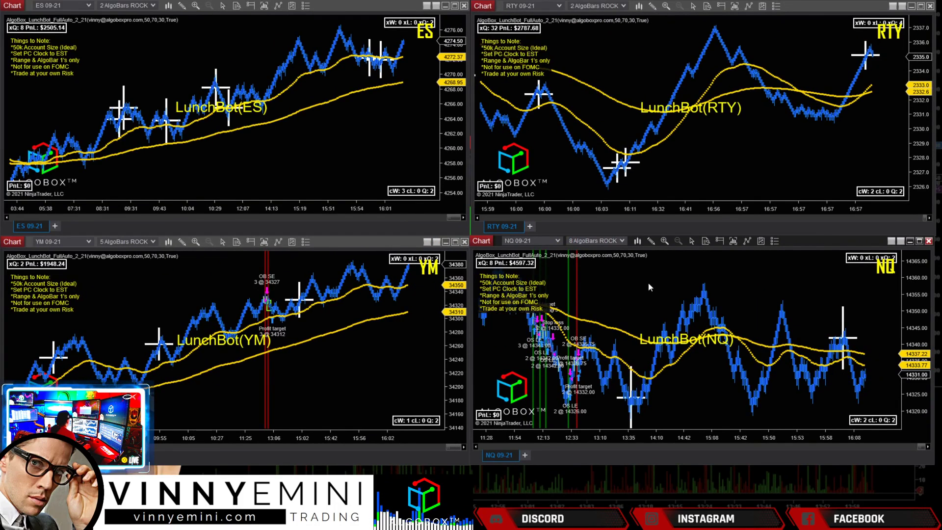
{"action": "right_click", "coordinate": [638, 272]}
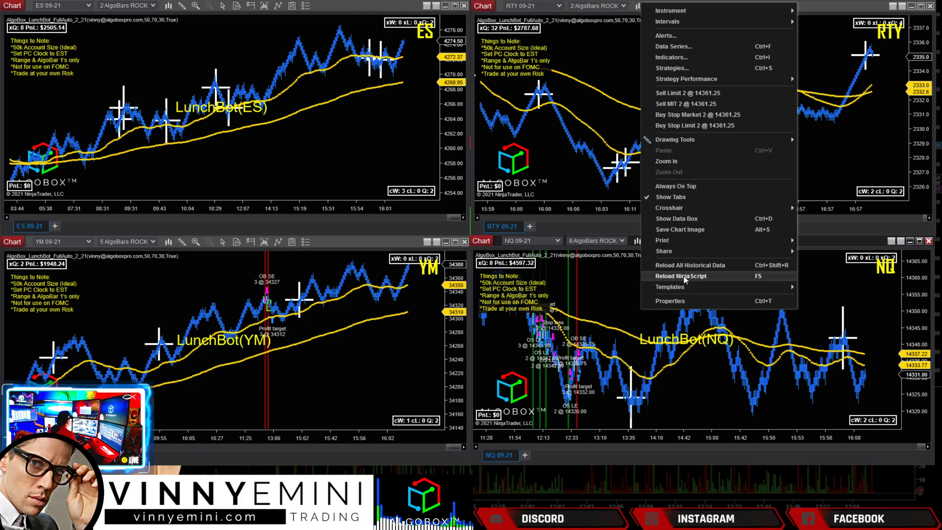
{"action": "left_click", "coordinate": [679, 46]}
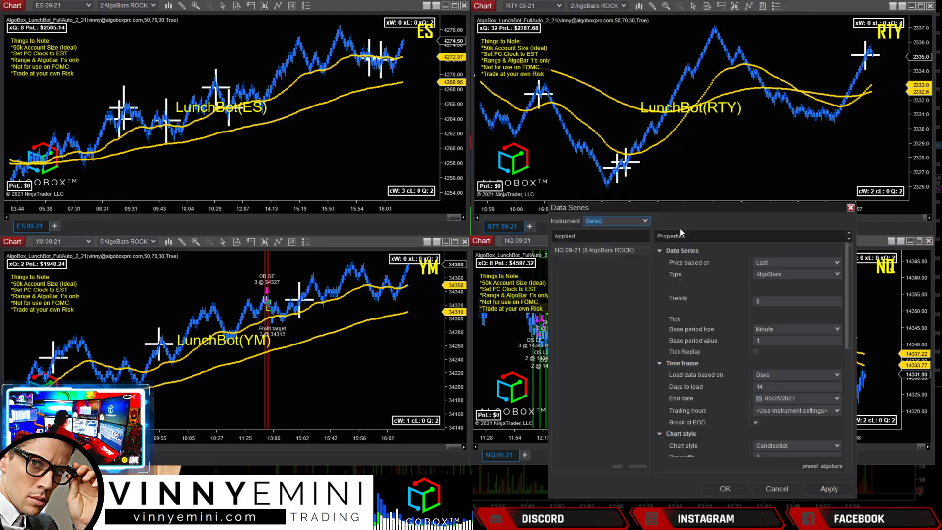
{"action": "left_click_drag", "start_coordinate": [706, 207], "coordinate": [499, 80]}
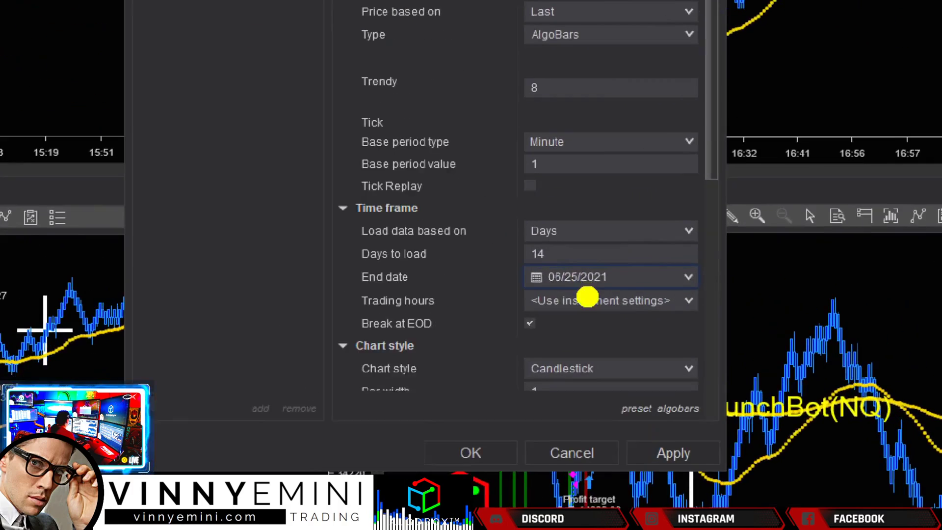
{"action": "mouse_move", "coordinate": [583, 281]}
{"action": "left_mouse_down"}
{"action": "mouse_move", "coordinate": [485, 262]}
{"action": "mouse_move", "coordinate": [544, 277]}
{"action": "left_mouse_up"}
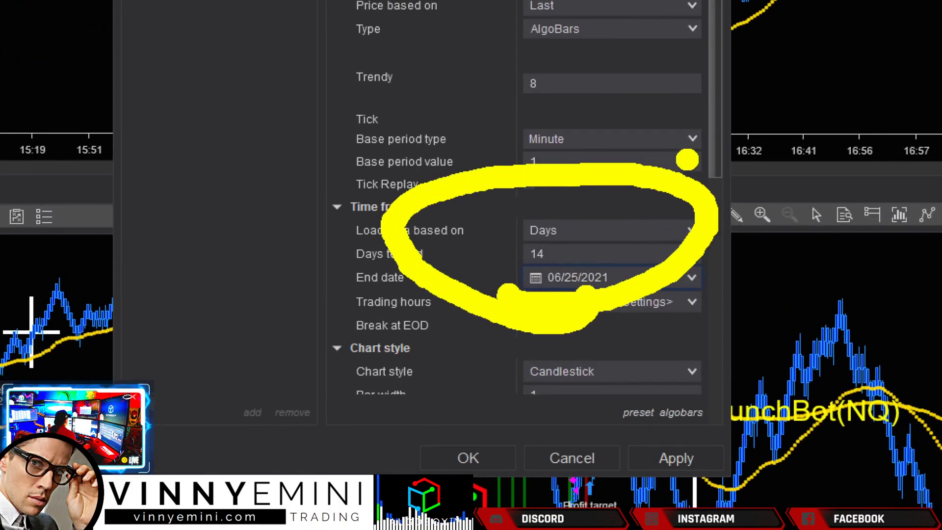
{"action": "mouse_move", "coordinate": [798, 87]}
{"action": "left_mouse_down"}
{"action": "mouse_move", "coordinate": [680, 96]}
{"action": "mouse_move", "coordinate": [613, 218]}
{"action": "mouse_move", "coordinate": [655, 201]}
{"action": "left_mouse_up"}
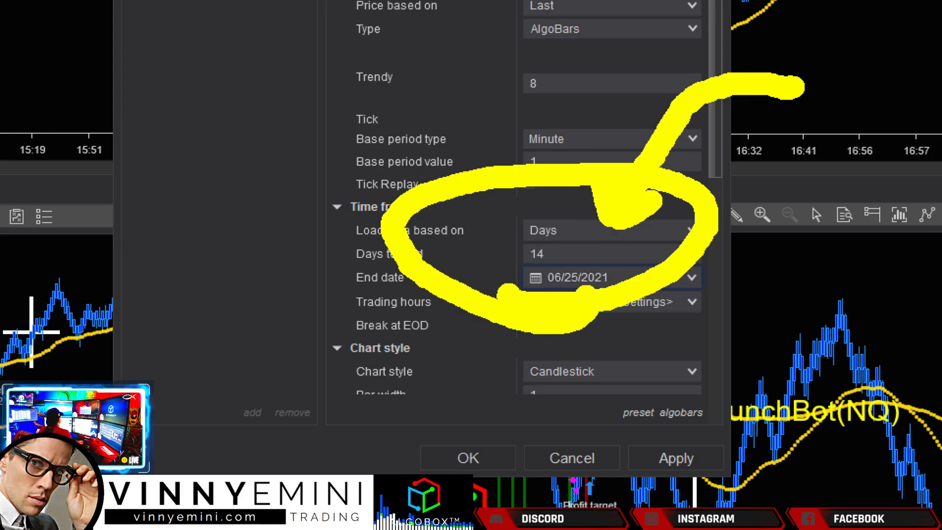
{"action": "key", "text": "Escape"}
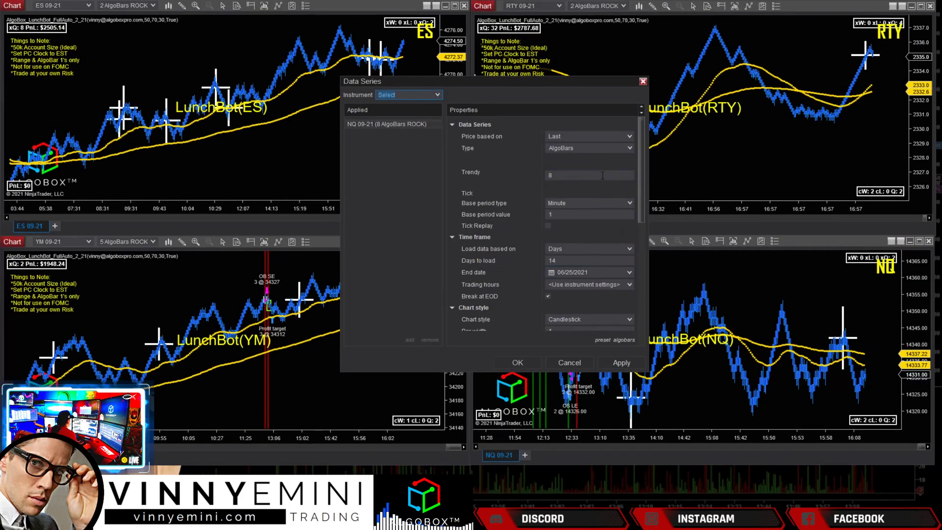
{"action": "left_click", "coordinate": [640, 83]}
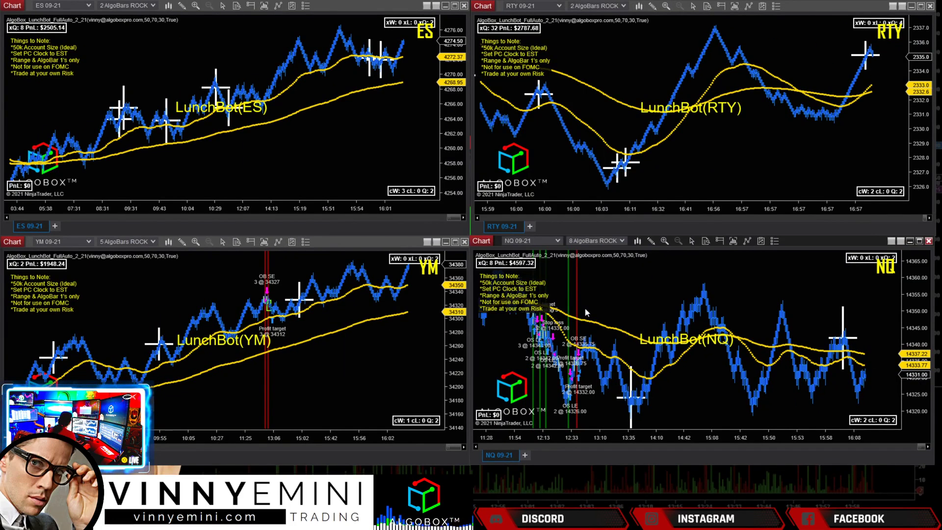
- Examine the xQ trade quantity and PnL label of the LunchBot strategy on the NQ 09-21 chart
{"action": "double_click", "coordinate": [587, 307]}
{"action": "key", "text": "Escape"}
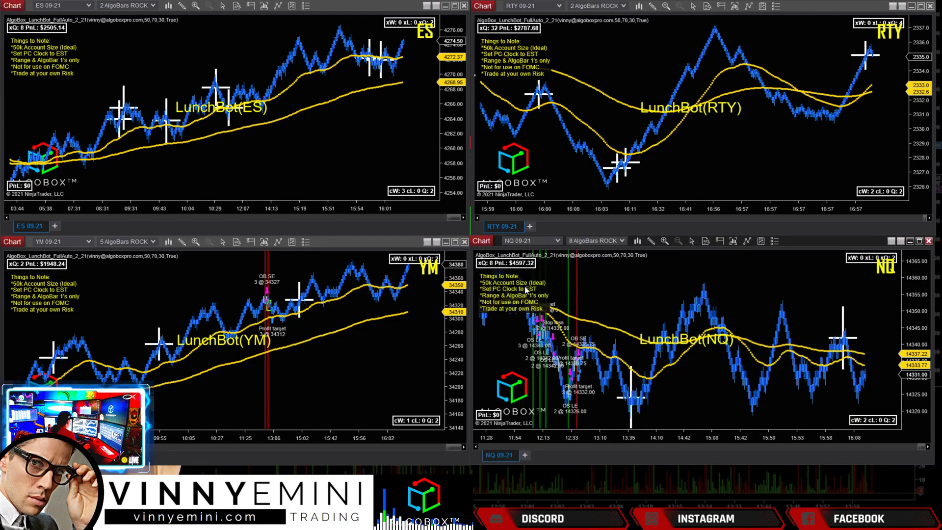
{"action": "key", "text": "ctrl+2"}
{"action": "mouse_move", "coordinate": [553, 303]}
{"action": "left_mouse_down"}
{"action": "mouse_move", "coordinate": [608, 255]}
{"action": "mouse_move", "coordinate": [624, 303]}
{"action": "left_mouse_up"}
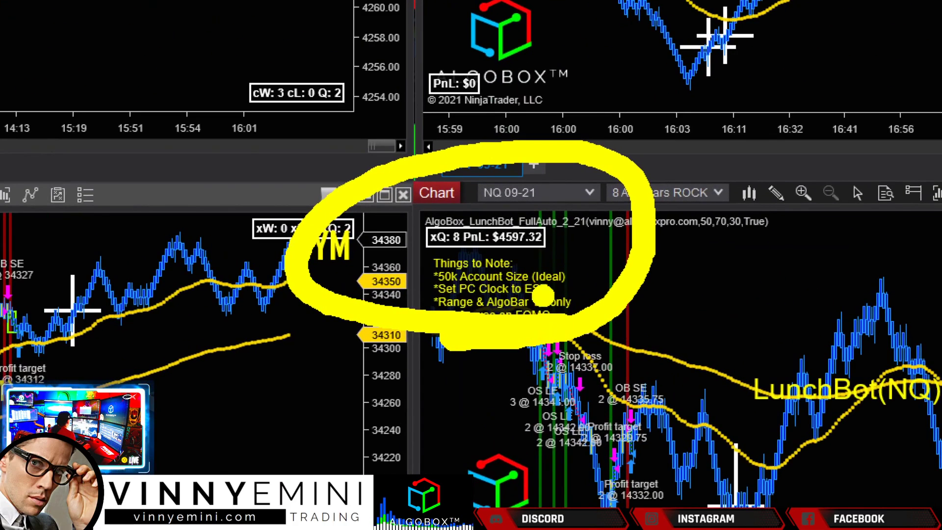
{"action": "key", "text": "Escape"}
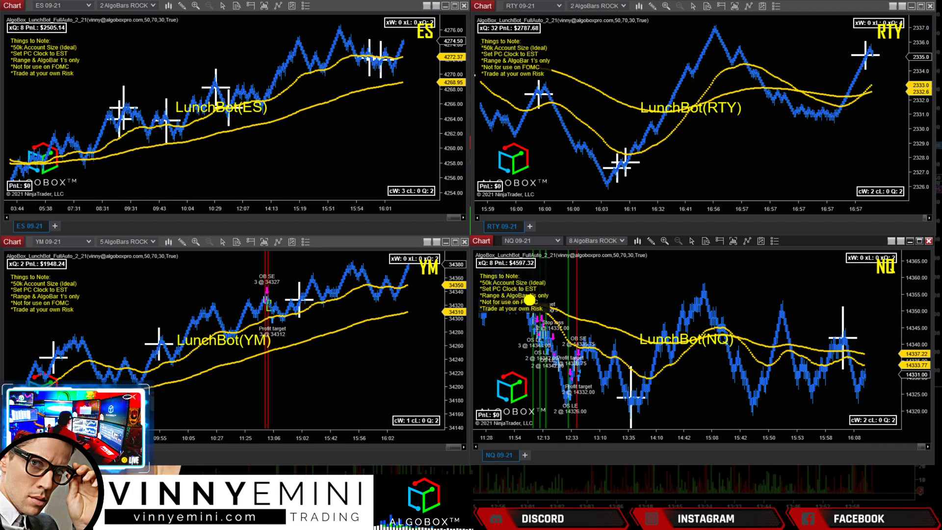
{"action": "mouse_move", "coordinate": [532, 302]}
{"action": "left_mouse_down"}
{"action": "mouse_move", "coordinate": [427, 309]}
{"action": "mouse_move", "coordinate": [564, 311]}
{"action": "left_mouse_up"}
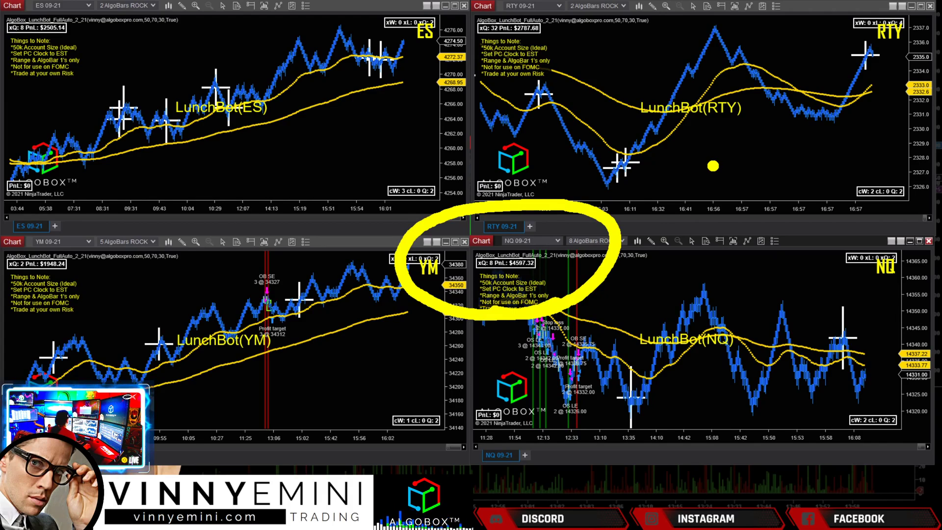
{"action": "key", "text": "Escape"}
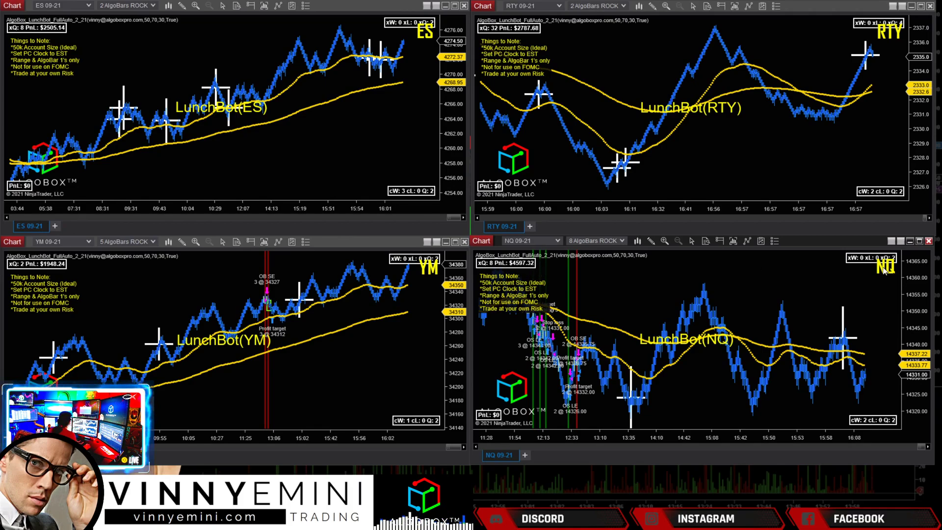
- Examine the xW/xL and cW/cL win and loss counters on the NQ 09-21 chart
{"action": "mouse_move", "coordinate": [856, 289]}
{"action": "left_mouse_down"}
{"action": "mouse_move", "coordinate": [790, 265]}
{"action": "mouse_move", "coordinate": [908, 260]}
{"action": "left_mouse_up"}
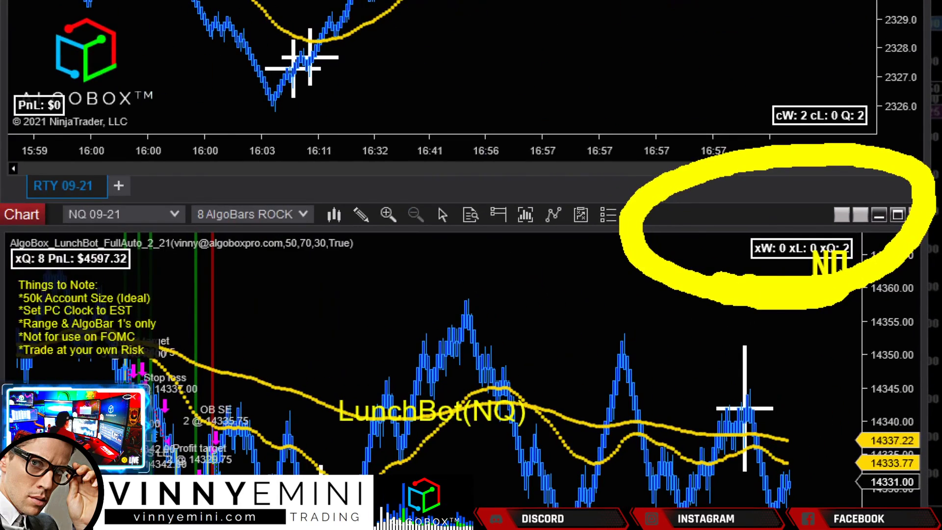
{"action": "mouse_move", "coordinate": [461, 322]}
{"action": "left_mouse_down"}
{"action": "mouse_move", "coordinate": [663, 208]}
{"action": "mouse_move", "coordinate": [682, 172]}
{"action": "mouse_move", "coordinate": [672, 238]}
{"action": "left_mouse_up"}
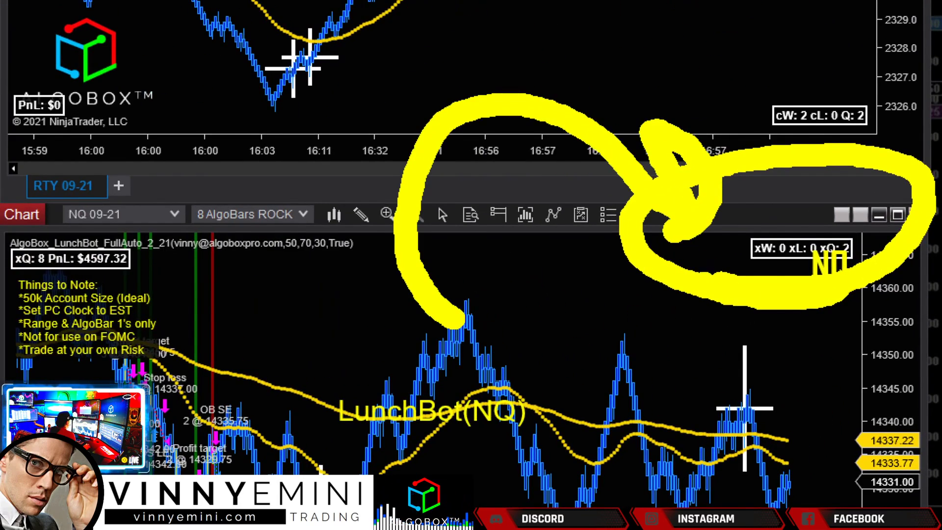
{"action": "left_click", "coordinate": [702, 312]}
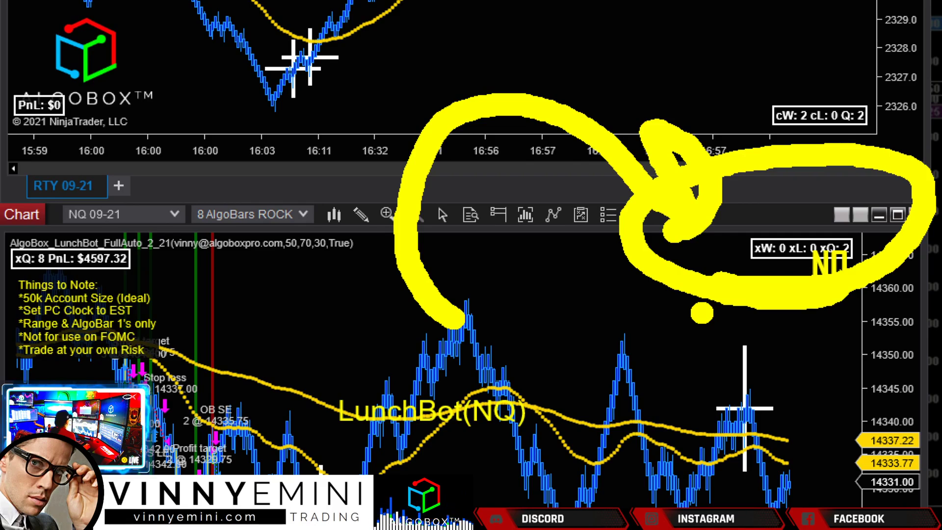
{"action": "key", "text": "Escape"}
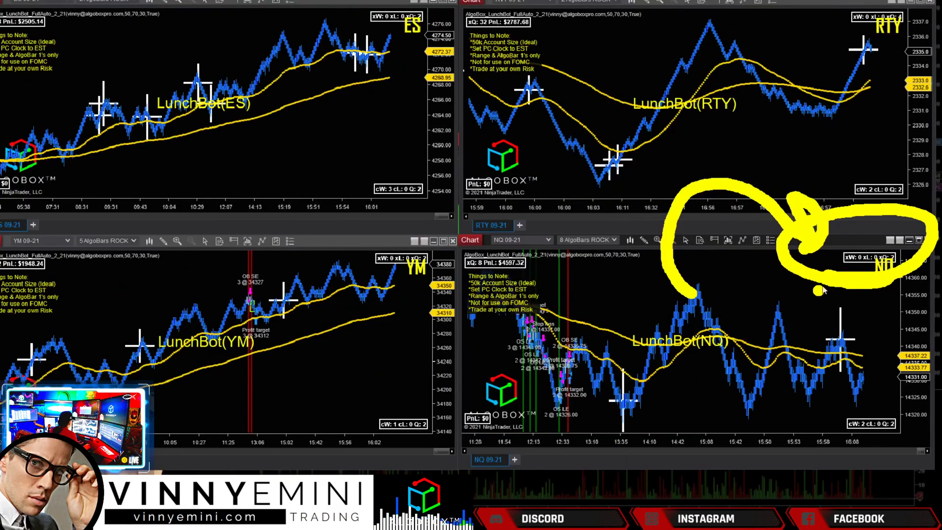
{"action": "mouse_move", "coordinate": [824, 403]}
{"action": "left_mouse_down"}
{"action": "mouse_move", "coordinate": [913, 454]}
{"action": "mouse_move", "coordinate": [829, 393]}
{"action": "left_mouse_up"}
{"action": "mouse_move", "coordinate": [699, 414]}
{"action": "left_mouse_down"}
{"action": "mouse_move", "coordinate": [782, 394]}
{"action": "mouse_move", "coordinate": [783, 437]}
{"action": "left_mouse_up"}
{"action": "left_click", "coordinate": [780, 446]}
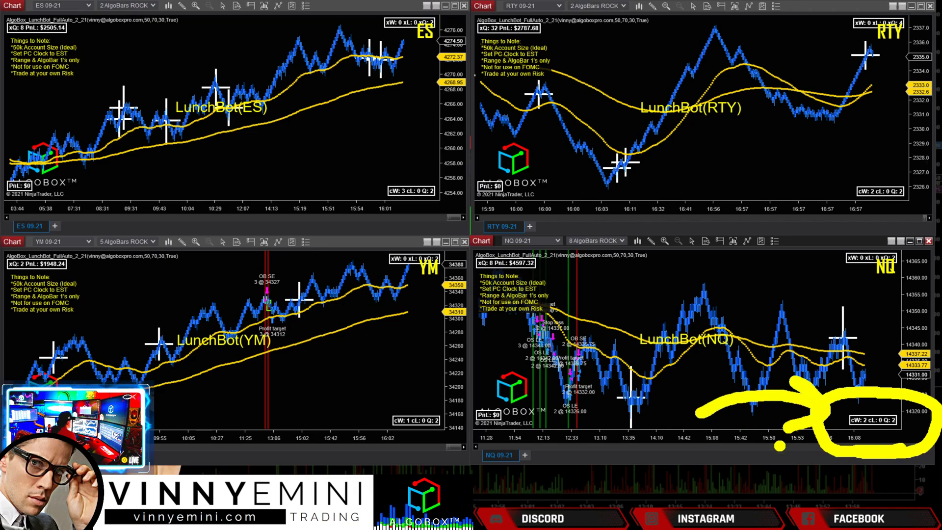
- Compare the xW/xL/xQ counters across the NQ, RTY, ES and YM charts
{"action": "mouse_move", "coordinate": [738, 308]}
{"action": "left_mouse_down"}
{"action": "mouse_move", "coordinate": [812, 248]}
{"action": "mouse_move", "coordinate": [799, 277]}
{"action": "left_mouse_up"}
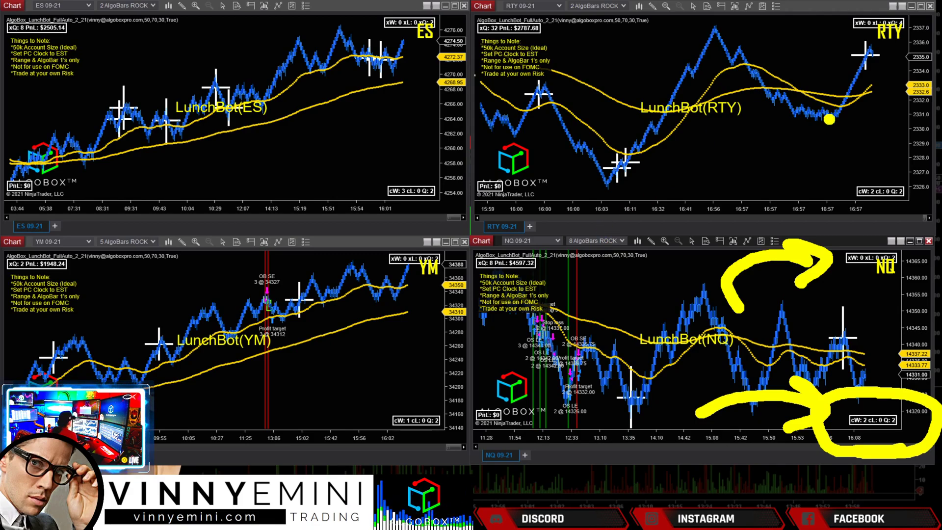
{"action": "mouse_move", "coordinate": [833, 157]}
{"action": "left_mouse_down"}
{"action": "mouse_move", "coordinate": [866, 46]}
{"action": "mouse_move", "coordinate": [882, 54]}
{"action": "mouse_move", "coordinate": [885, 72]}
{"action": "left_mouse_up"}
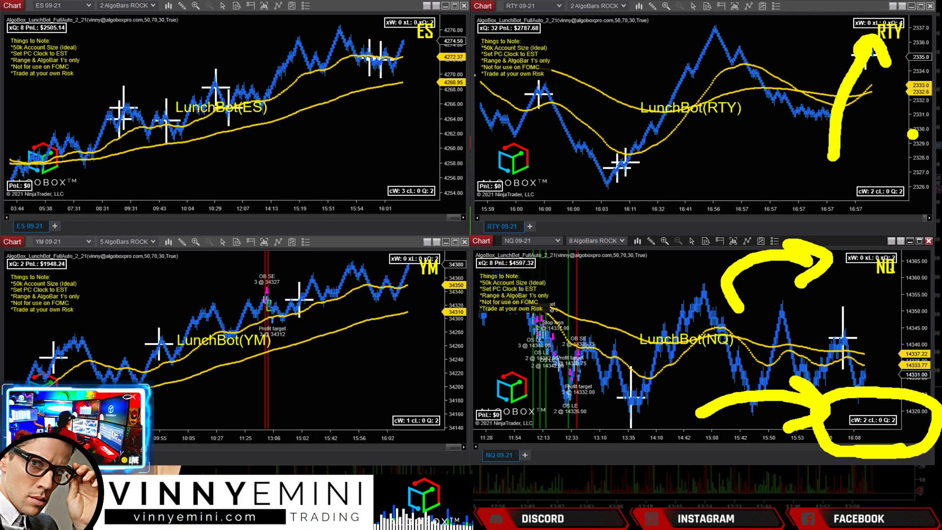
{"action": "mouse_move", "coordinate": [915, 147]}
{"action": "left_mouse_down"}
{"action": "mouse_move", "coordinate": [906, 49]}
{"action": "mouse_move", "coordinate": [929, 64]}
{"action": "mouse_move", "coordinate": [849, 4]}
{"action": "mouse_move", "coordinate": [896, 59]}
{"action": "left_mouse_up"}
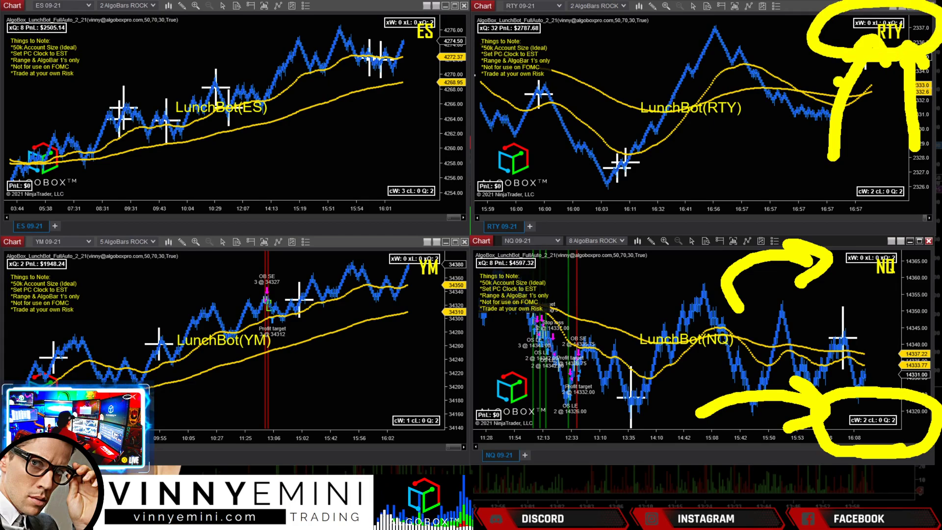
{"action": "mouse_move", "coordinate": [745, 151]}
{"action": "left_mouse_down"}
{"action": "mouse_move", "coordinate": [713, 45]}
{"action": "mouse_move", "coordinate": [780, 62]}
{"action": "mouse_move", "coordinate": [767, 81]}
{"action": "left_mouse_up"}
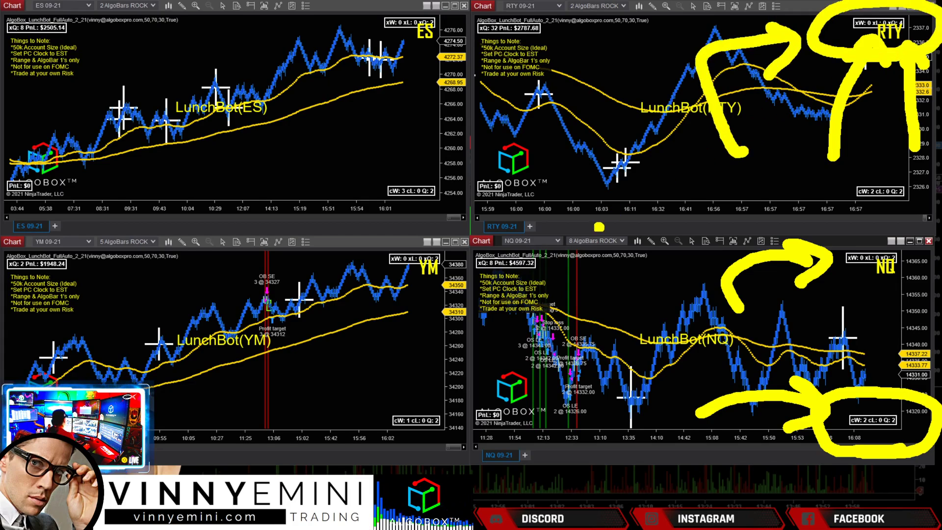
{"action": "mouse_move", "coordinate": [416, 63]}
{"action": "left_mouse_down"}
{"action": "mouse_move", "coordinate": [473, 79]}
{"action": "mouse_move", "coordinate": [377, 85]}
{"action": "left_mouse_up"}
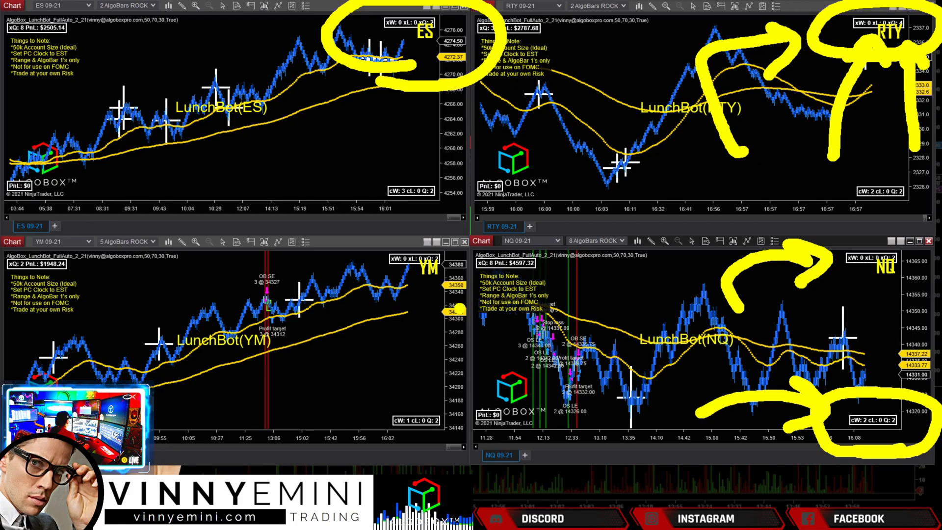
{"action": "mouse_move", "coordinate": [437, 304]}
{"action": "left_mouse_down"}
{"action": "mouse_move", "coordinate": [478, 230]}
{"action": "mouse_move", "coordinate": [393, 281]}
{"action": "left_mouse_up"}
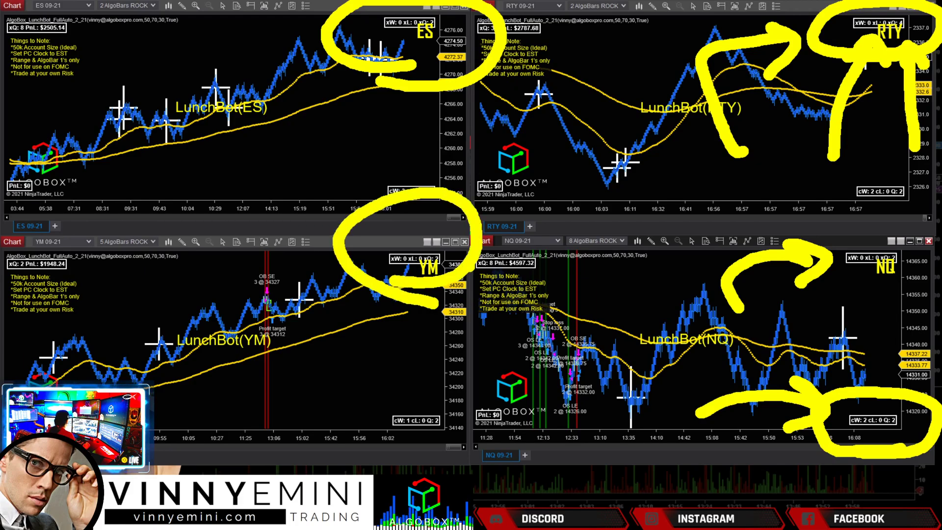
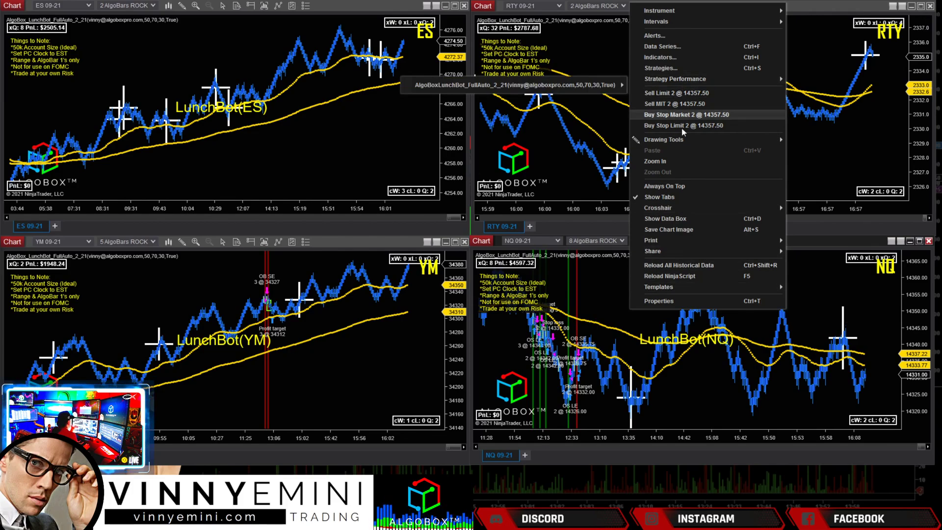
- Review the Strategy Performance choices Real-Time, Historical and Real-Time & Historical for the LunchBot strategy on the NQ 09-21 chart
{"action": "mouse_move", "coordinate": [709, 82]}
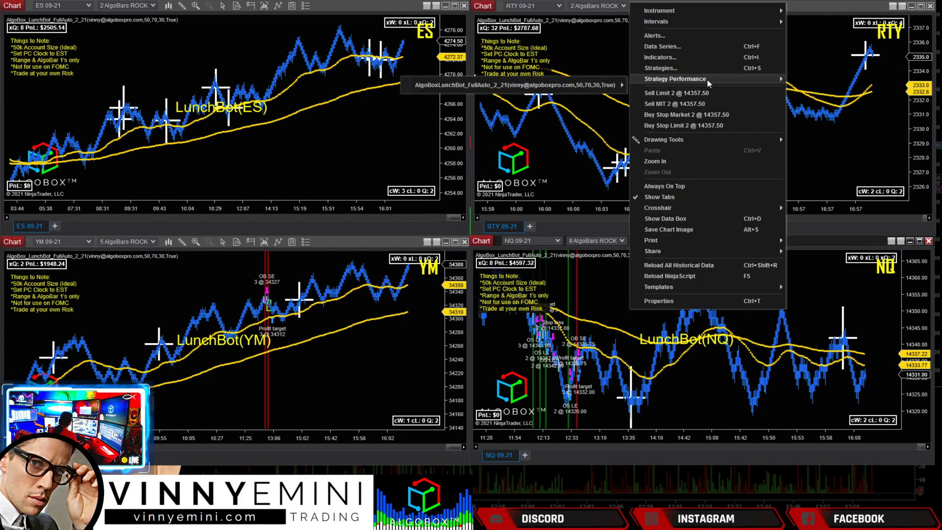
{"action": "mouse_move", "coordinate": [729, 104]}
{"action": "left_mouse_down"}
{"action": "mouse_move", "coordinate": [526, 95]}
{"action": "mouse_move", "coordinate": [638, 129]}
{"action": "left_mouse_up"}
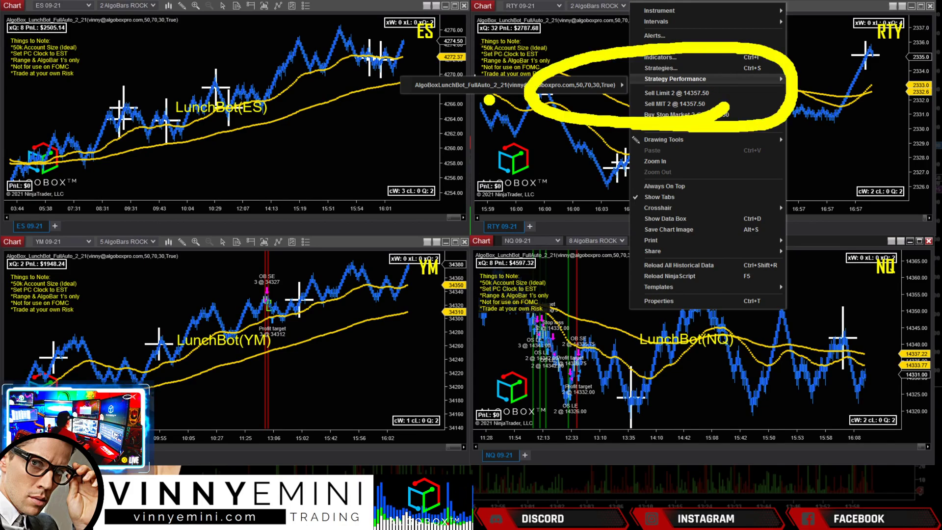
{"action": "key", "text": "Escape"}
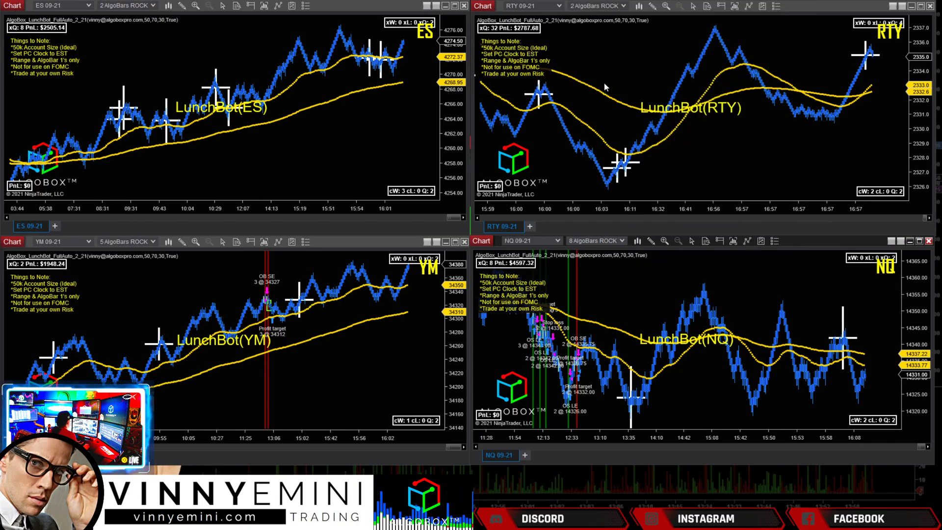
{"action": "right_click", "coordinate": [597, 274]}
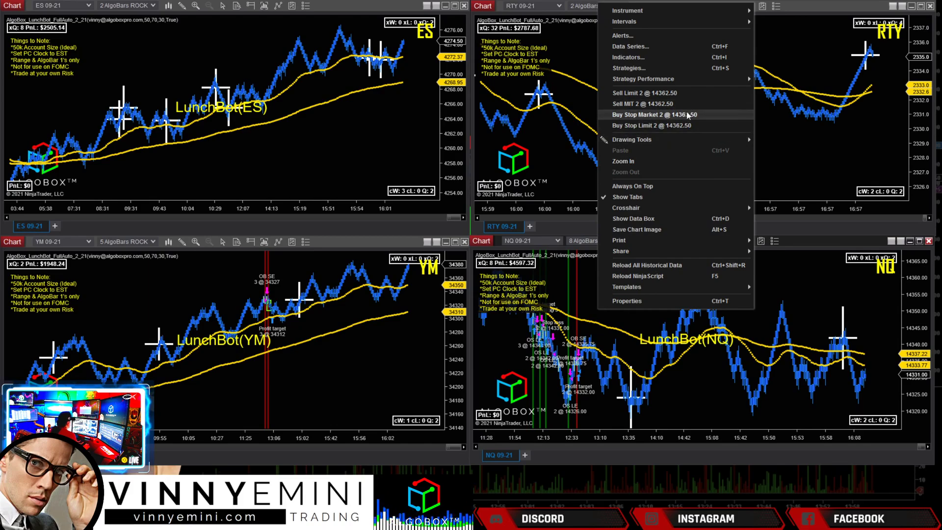
{"action": "mouse_move", "coordinate": [600, 81]}
{"action": "mouse_move", "coordinate": [533, 84]}
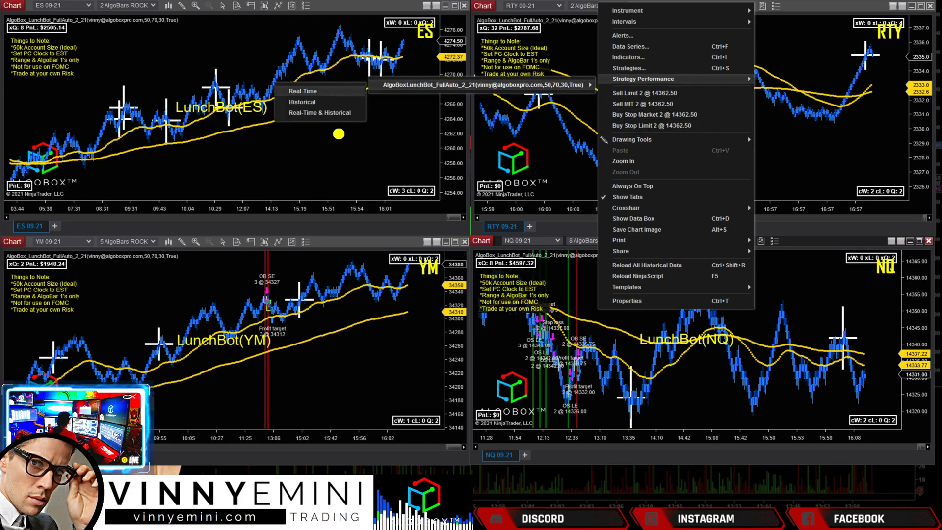
{"action": "mouse_move", "coordinate": [331, 150]}
{"action": "left_mouse_down"}
{"action": "mouse_move", "coordinate": [226, 79]}
{"action": "mouse_move", "coordinate": [284, 165]}
{"action": "left_mouse_up"}
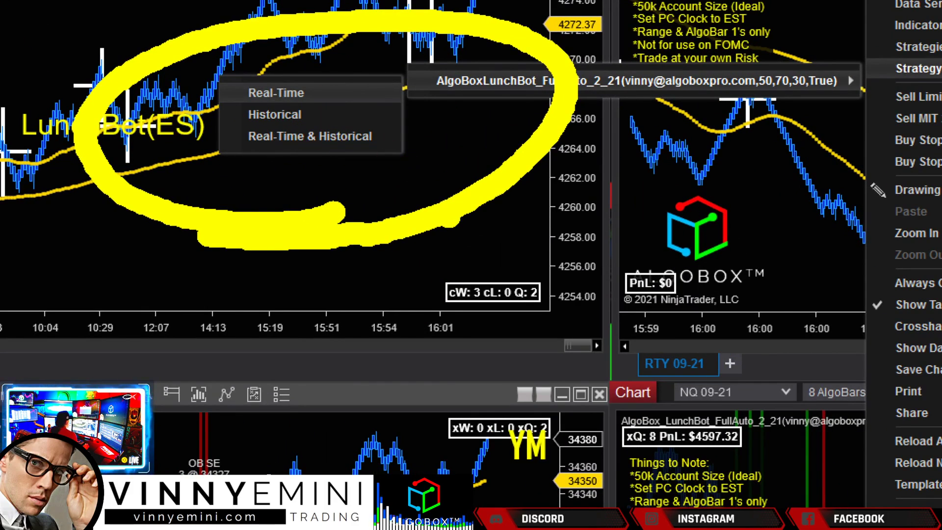
{"action": "mouse_move", "coordinate": [731, 130]}
{"action": "left_mouse_down"}
{"action": "mouse_move", "coordinate": [436, 141]}
{"action": "mouse_move", "coordinate": [473, 108]}
{"action": "left_mouse_up"}
{"action": "left_click_drag", "start_coordinate": [471, 162], "coordinate": [488, 203]}
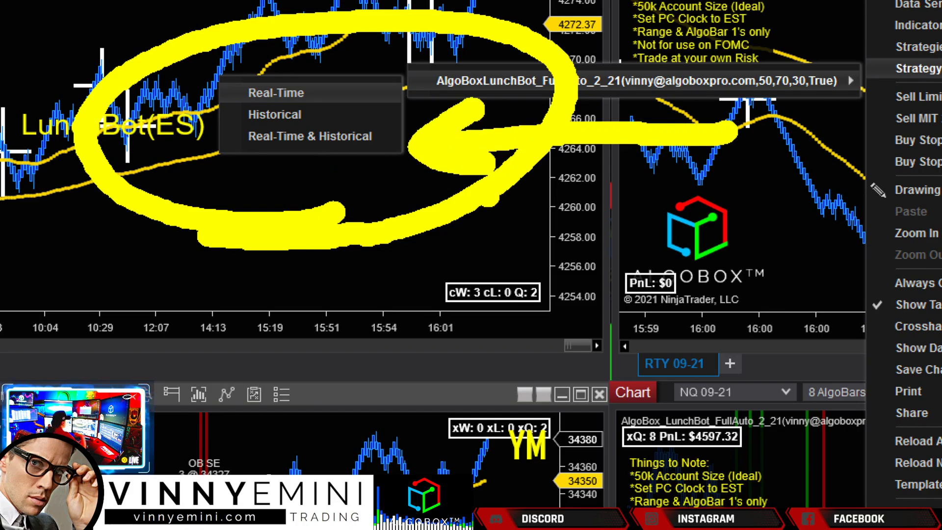
{"action": "key", "text": "Escape"}
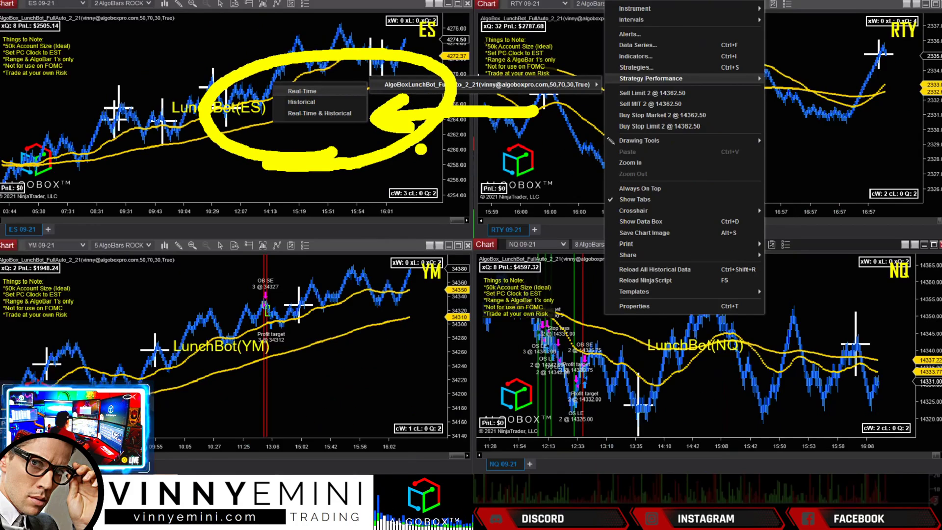
{"action": "right_click", "coordinate": [638, 103]}
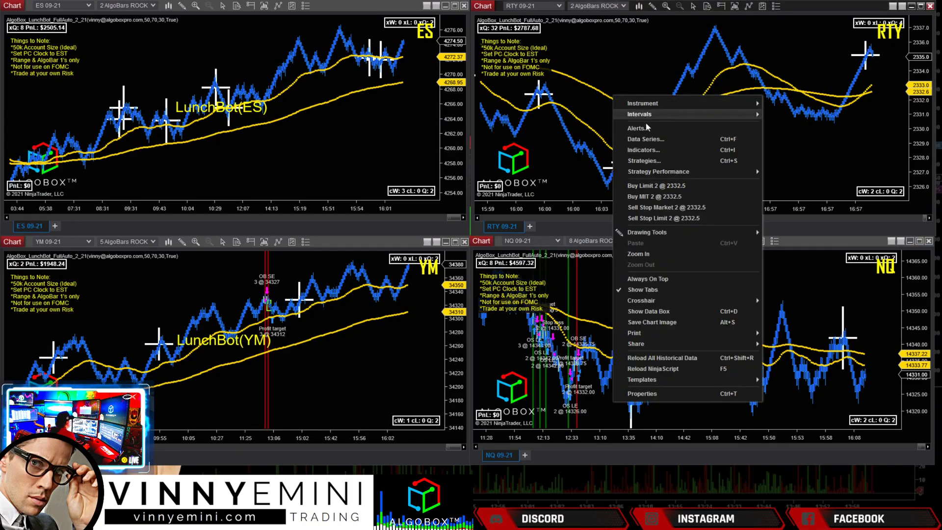
{"action": "mouse_move", "coordinate": [652, 173]}
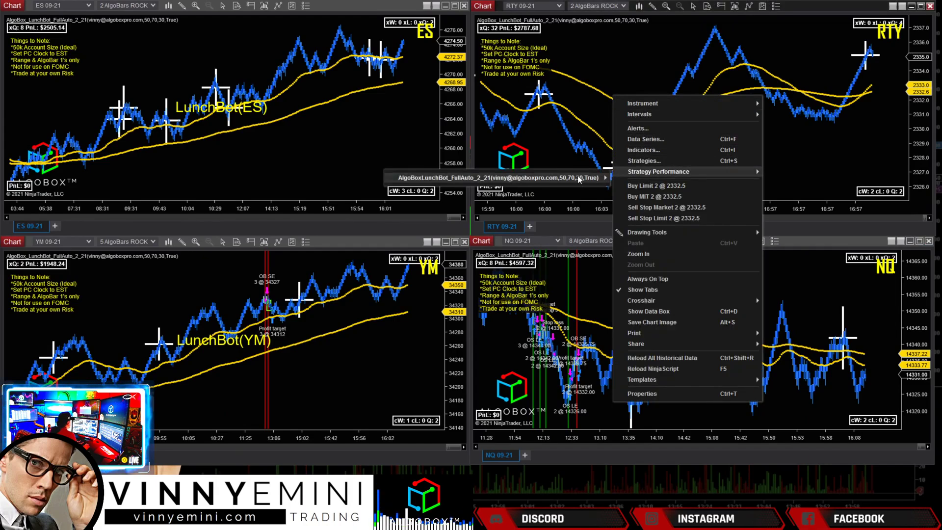
{"action": "mouse_move", "coordinate": [579, 178]}
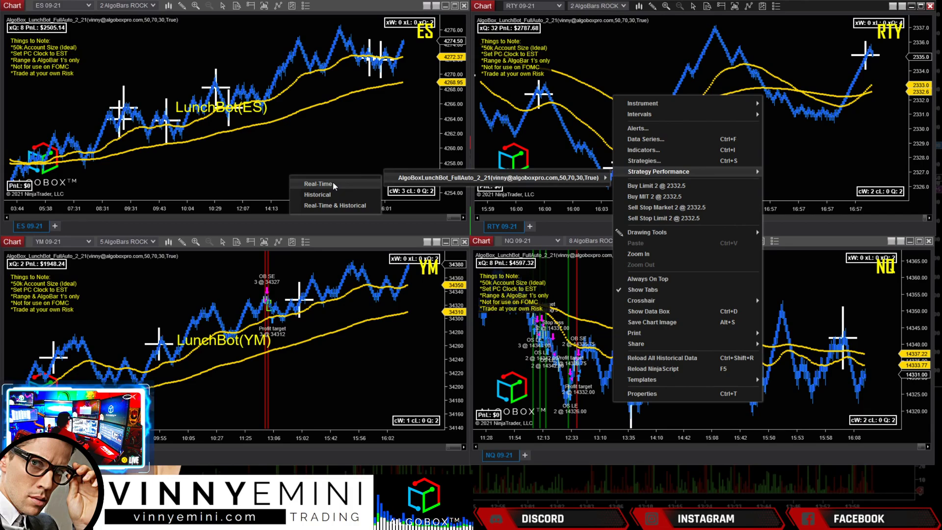
{"action": "left_click", "coordinate": [557, 271]}
- Open the Real-Time & Historical Strategy Performance report for the LunchBot strategy on the NQ 09-21 chart, enlarging its window
{"action": "right_click", "coordinate": [557, 272]}
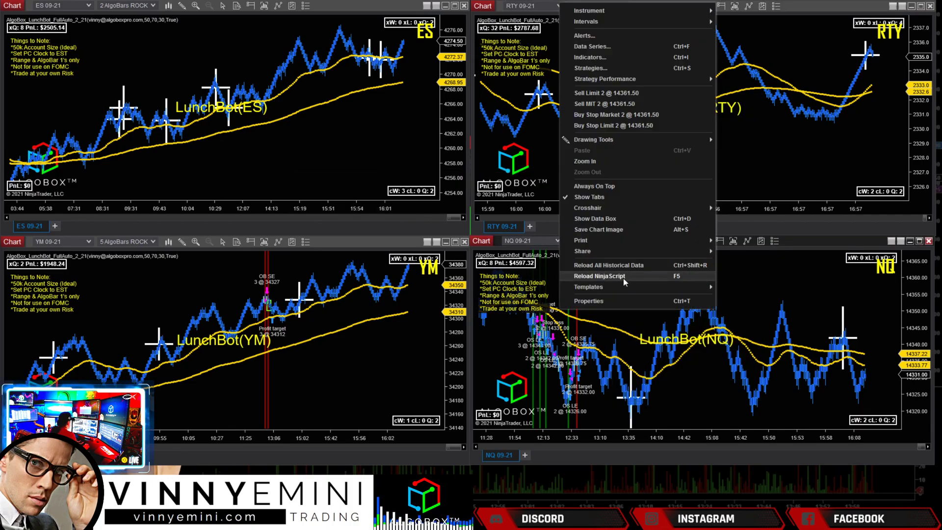
{"action": "mouse_move", "coordinate": [634, 81]}
{"action": "mouse_move", "coordinate": [512, 87]}
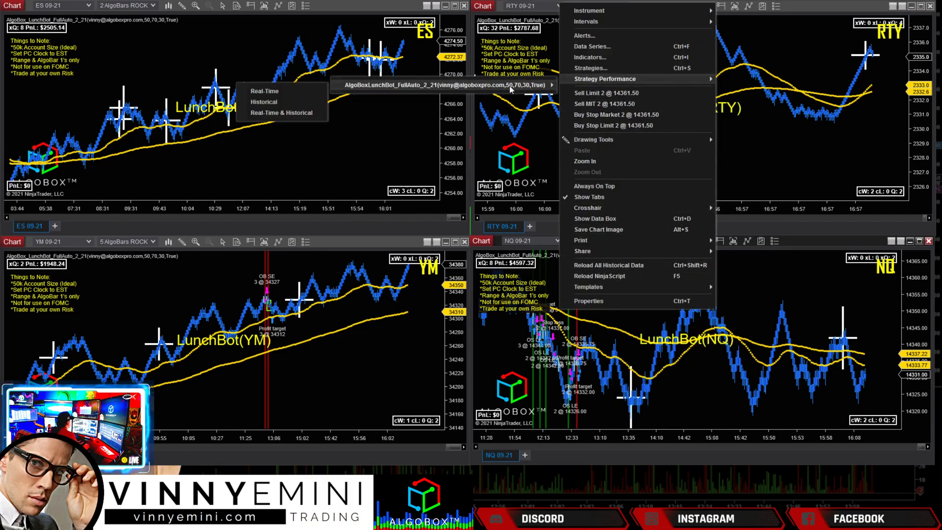
{"action": "left_click", "coordinate": [268, 112]}
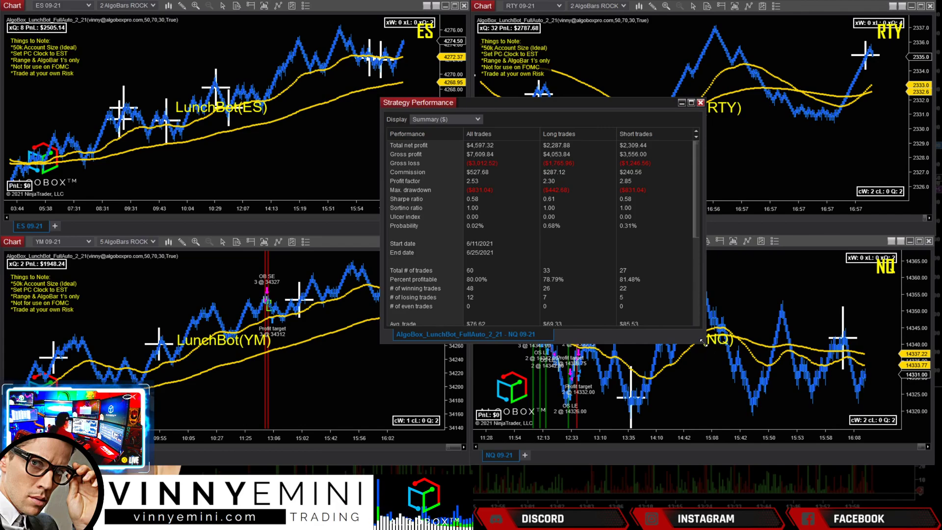
{"action": "left_click_drag", "start_coordinate": [704, 342], "coordinate": [797, 458]}
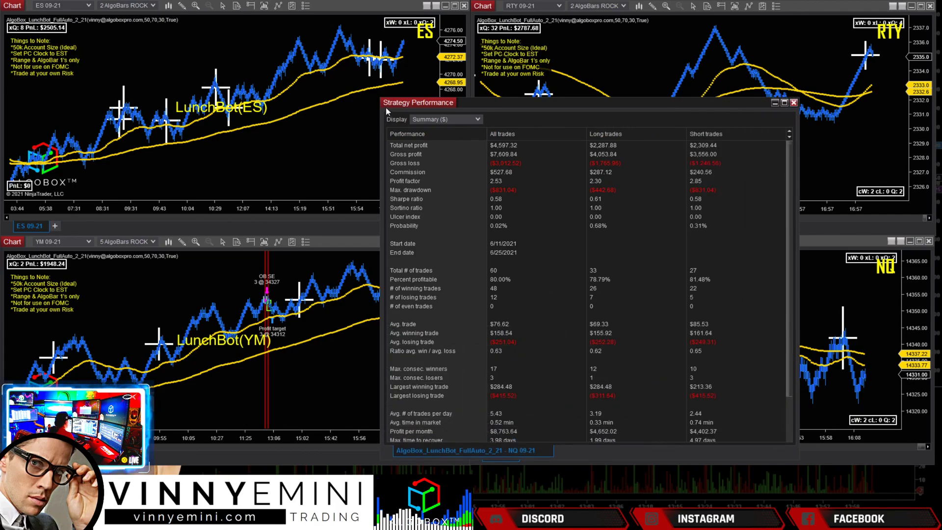
{"action": "left_click_drag", "start_coordinate": [378, 98], "coordinate": [327, 48]}
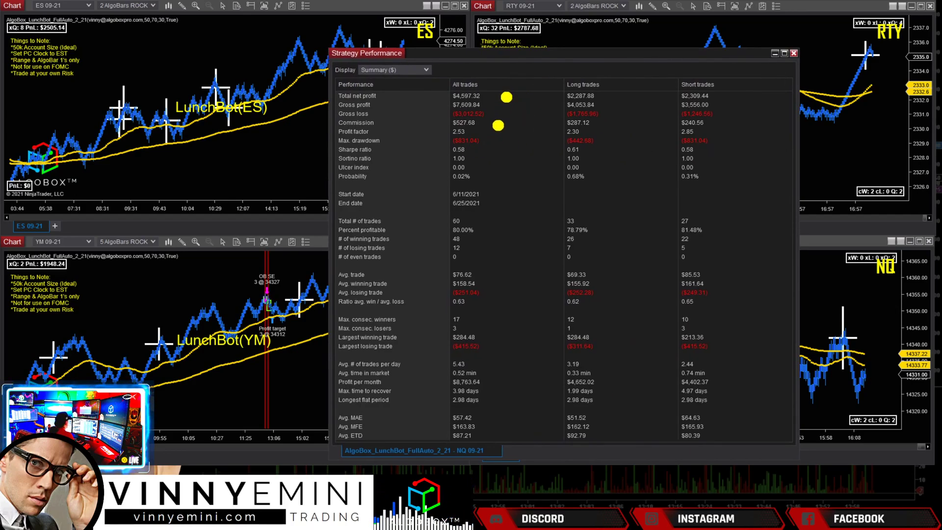
- Examine the commission, profit factor, drawdown, date range, trade count and percent profitable figures in the NQ performance summary
{"action": "mouse_move", "coordinate": [545, 119]}
{"action": "left_mouse_down"}
{"action": "mouse_move", "coordinate": [490, 117]}
{"action": "mouse_move", "coordinate": [504, 132]}
{"action": "left_mouse_up"}
{"action": "mouse_move", "coordinate": [409, 157]}
{"action": "left_mouse_down"}
{"action": "mouse_move", "coordinate": [441, 155]}
{"action": "mouse_move", "coordinate": [486, 114]}
{"action": "mouse_move", "coordinate": [402, 158]}
{"action": "left_mouse_up"}
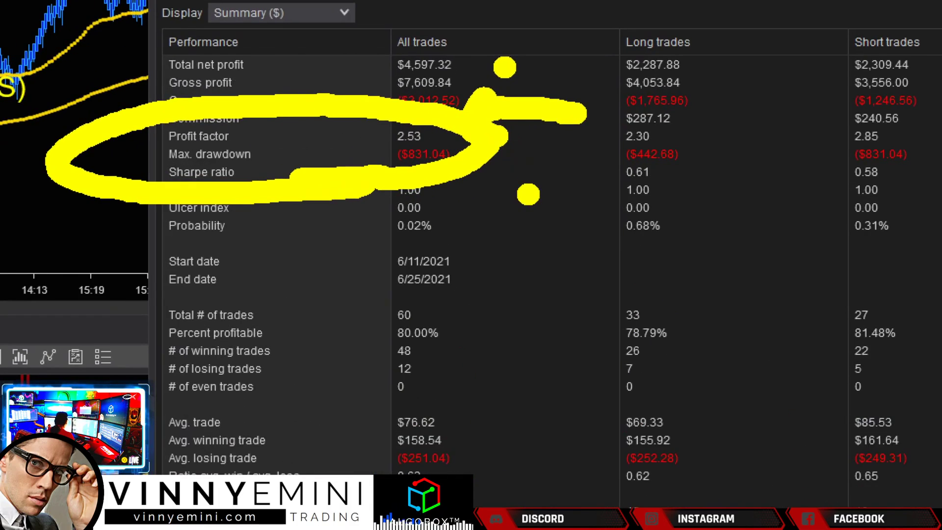
{"action": "key", "text": "ctrl+z"}
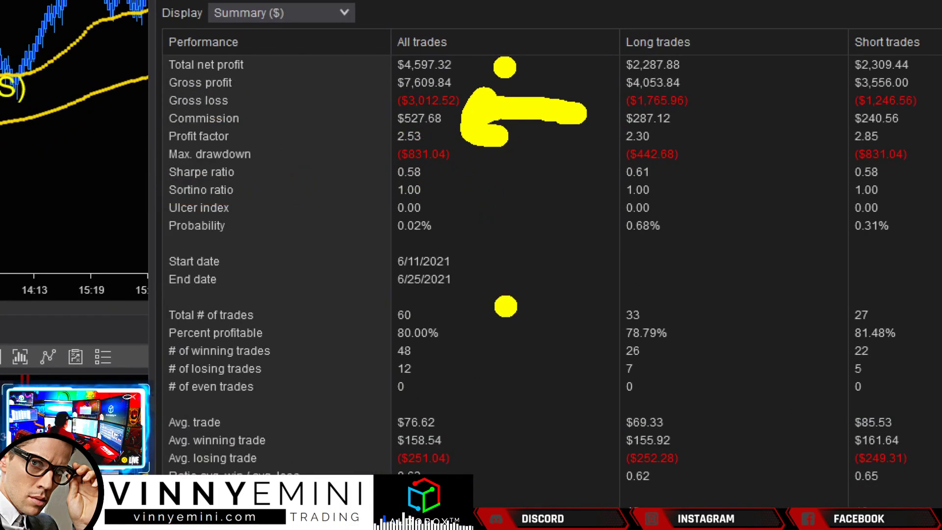
{"action": "mouse_move", "coordinate": [591, 248]}
{"action": "left_mouse_down"}
{"action": "mouse_move", "coordinate": [483, 314]}
{"action": "mouse_move", "coordinate": [523, 319]}
{"action": "left_mouse_up"}
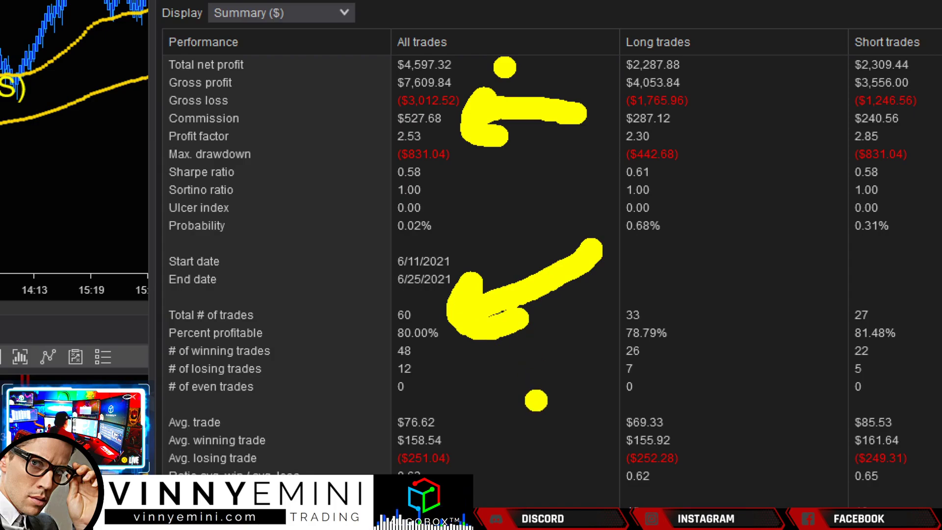
{"action": "mouse_move", "coordinate": [259, 286]}
{"action": "left_mouse_down"}
{"action": "mouse_move", "coordinate": [383, 275]}
{"action": "mouse_move", "coordinate": [366, 304]}
{"action": "left_mouse_up"}
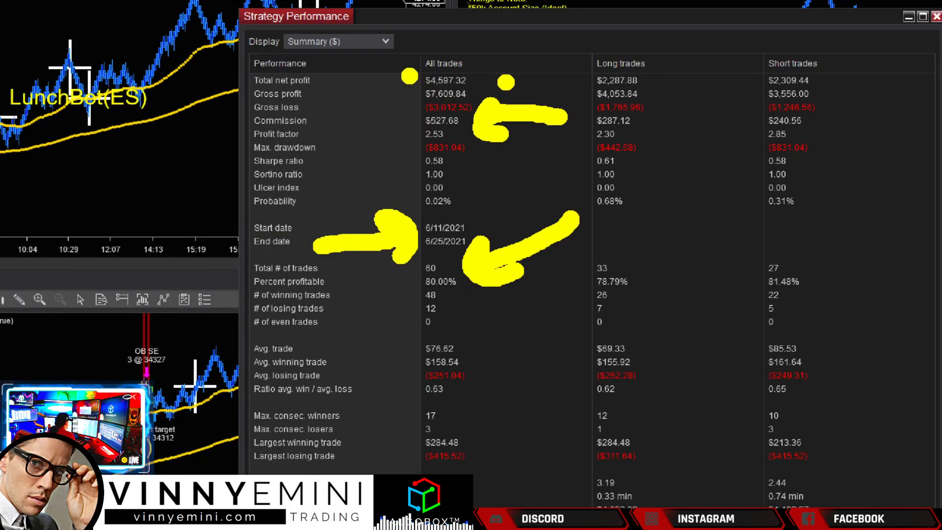
{"action": "left_click", "coordinate": [391, 153]}
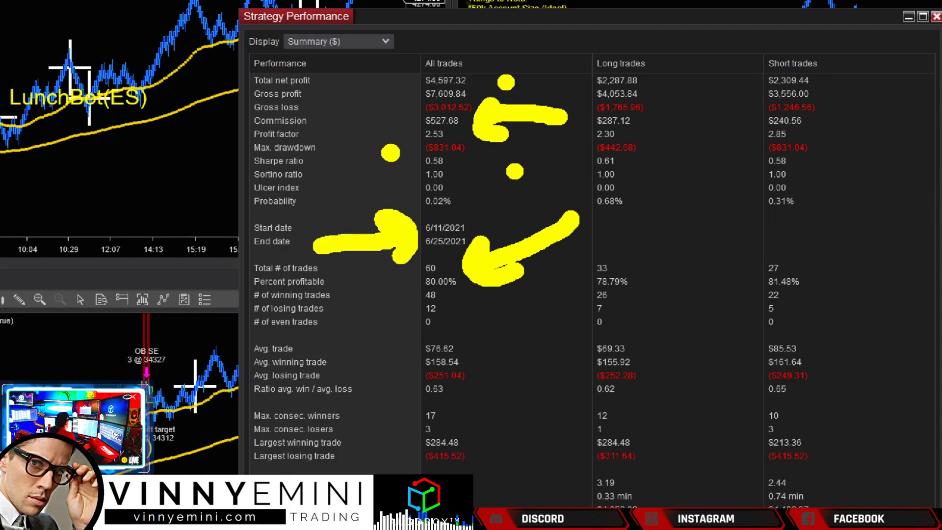
{"action": "key", "text": "Escape"}
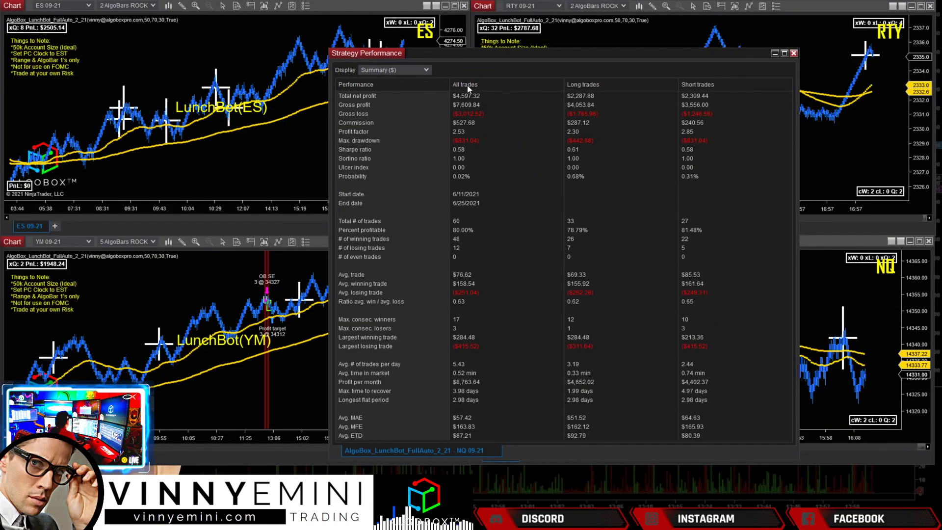
- Switch the NQ performance report to the Analysis display and examine the Cumulative Net Profit graph
{"action": "left_click", "coordinate": [426, 70]}
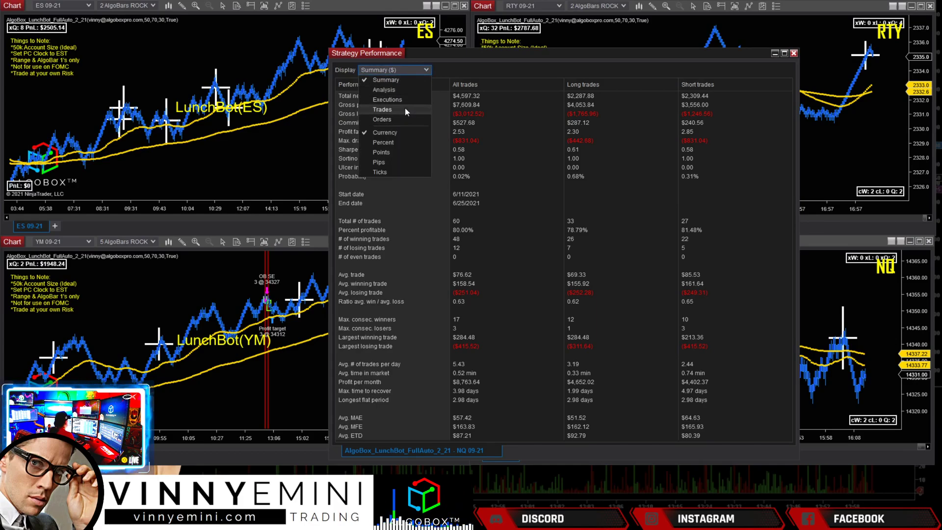
{"action": "left_click", "coordinate": [390, 89]}
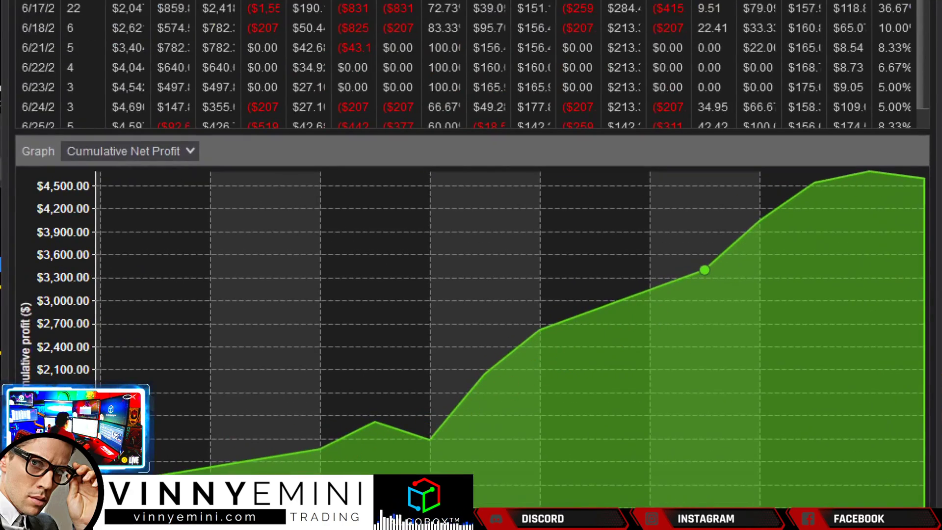
{"action": "mouse_move", "coordinate": [435, 393]}
{"action": "left_mouse_down"}
{"action": "mouse_move", "coordinate": [631, 336]}
{"action": "mouse_move", "coordinate": [935, 83]}
{"action": "left_mouse_up"}
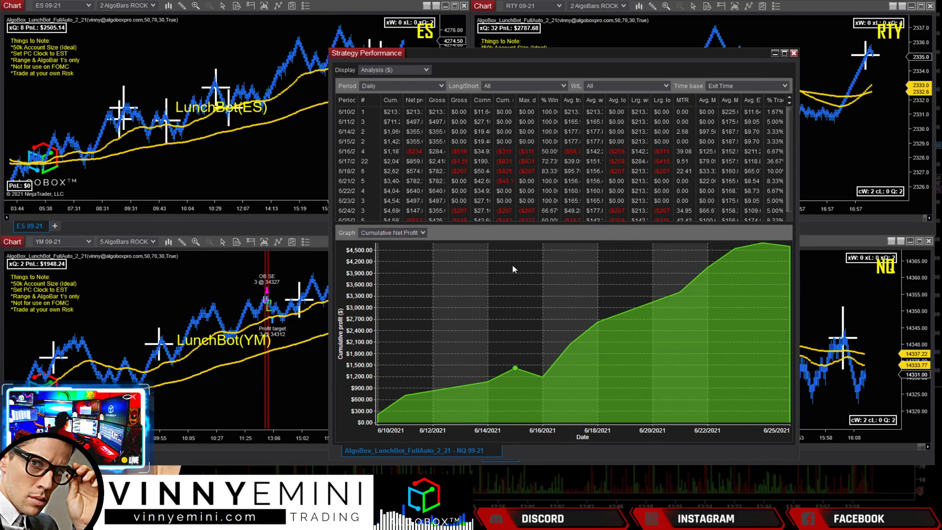
{"action": "left_click", "coordinate": [425, 71]}
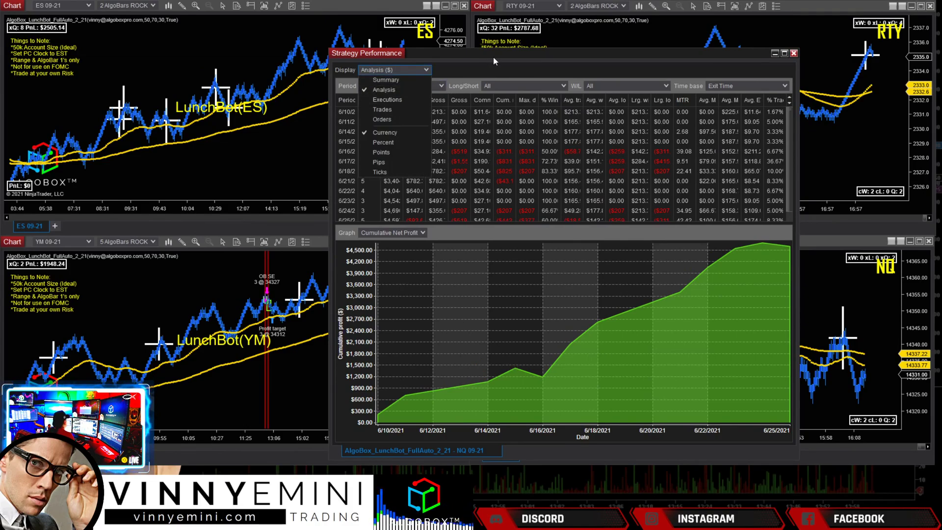
{"action": "left_click", "coordinate": [494, 55]}
- Examine the Max. Drawdown graph between 6/16/2021 and 6/18/2021, then close the NQ performance report
{"action": "left_click", "coordinate": [423, 233]}
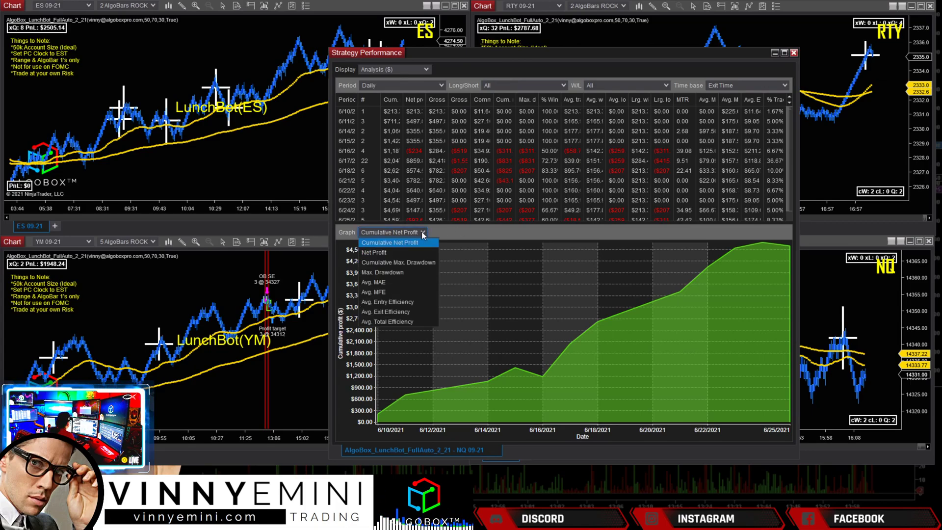
{"action": "left_click", "coordinate": [402, 273]}
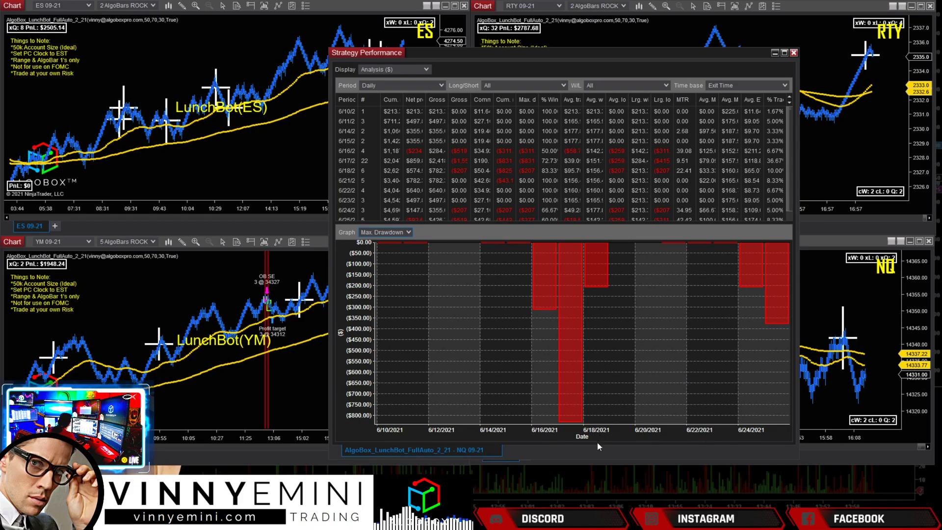
{"action": "mouse_move", "coordinate": [605, 448]}
{"action": "left_mouse_down"}
{"action": "mouse_move", "coordinate": [506, 449]}
{"action": "mouse_move", "coordinate": [596, 465]}
{"action": "left_mouse_up"}
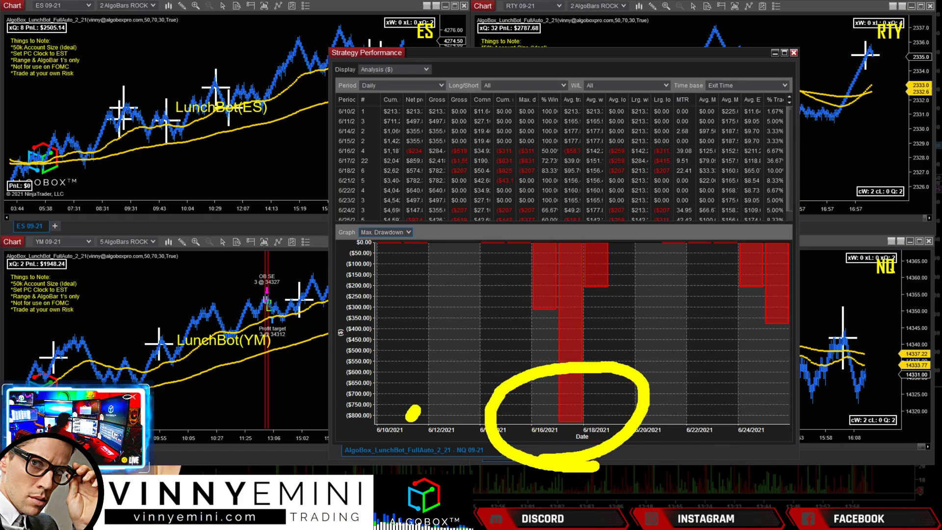
{"action": "left_click_drag", "start_coordinate": [415, 413], "coordinate": [419, 407]}
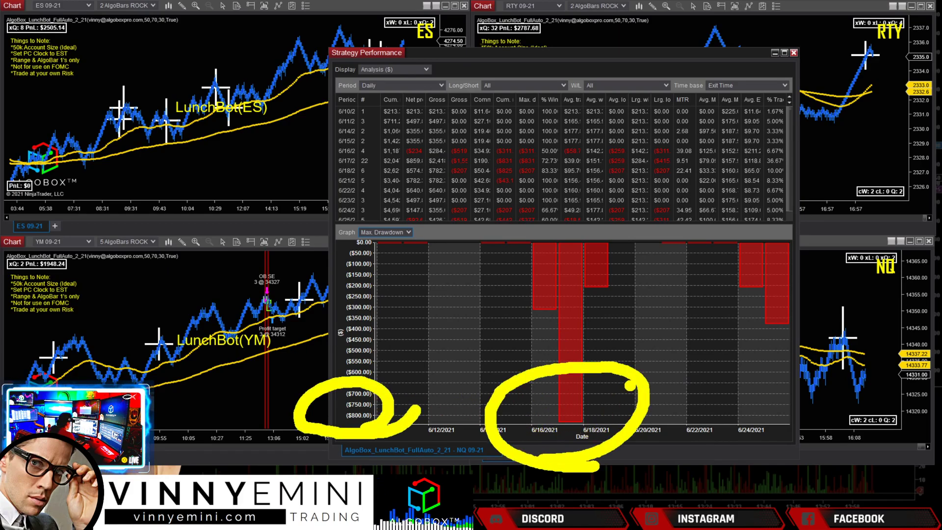
{"action": "mouse_move", "coordinate": [582, 439]}
{"action": "left_mouse_down"}
{"action": "mouse_move", "coordinate": [557, 448]}
{"action": "mouse_move", "coordinate": [591, 403]}
{"action": "mouse_move", "coordinate": [578, 432]}
{"action": "left_mouse_up"}
{"action": "key", "text": "Escape"}
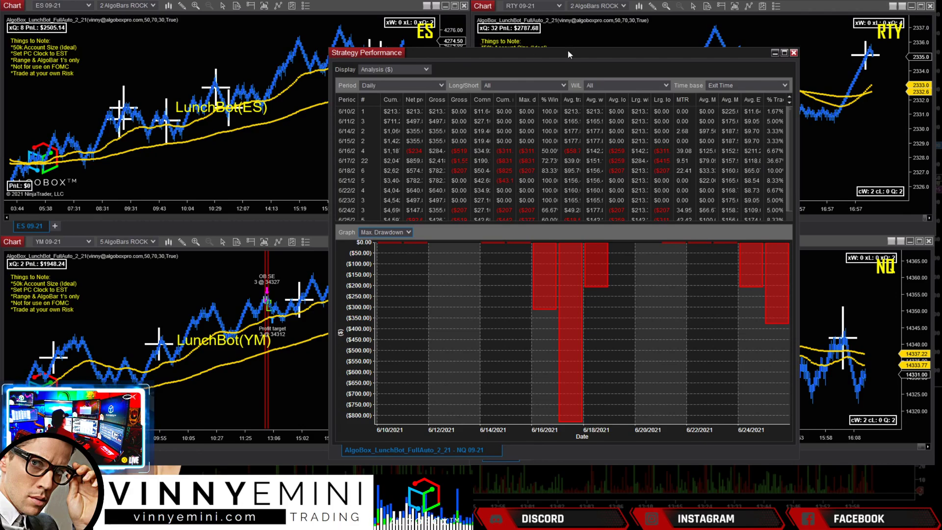
{"action": "left_click_drag", "start_coordinate": [568, 51], "coordinate": [481, 42]}
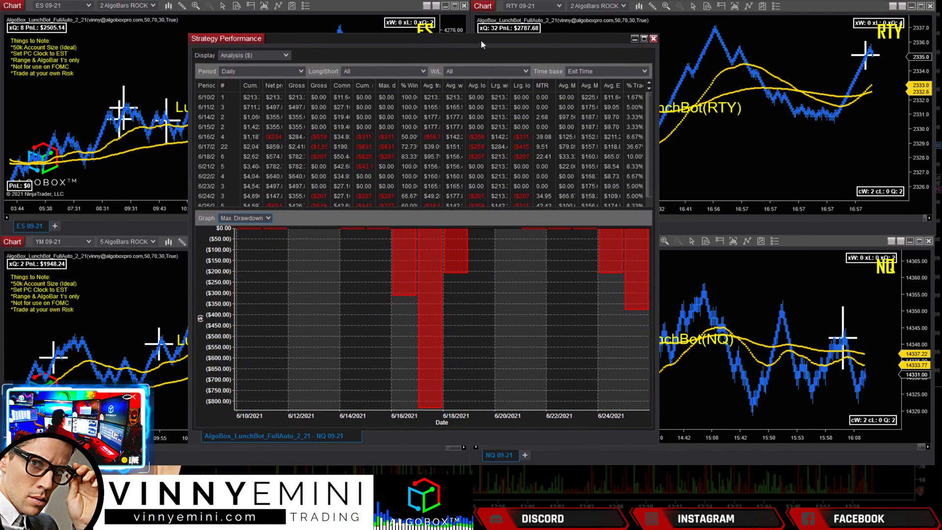
{"action": "left_click_drag", "start_coordinate": [594, 40], "coordinate": [932, 0]}
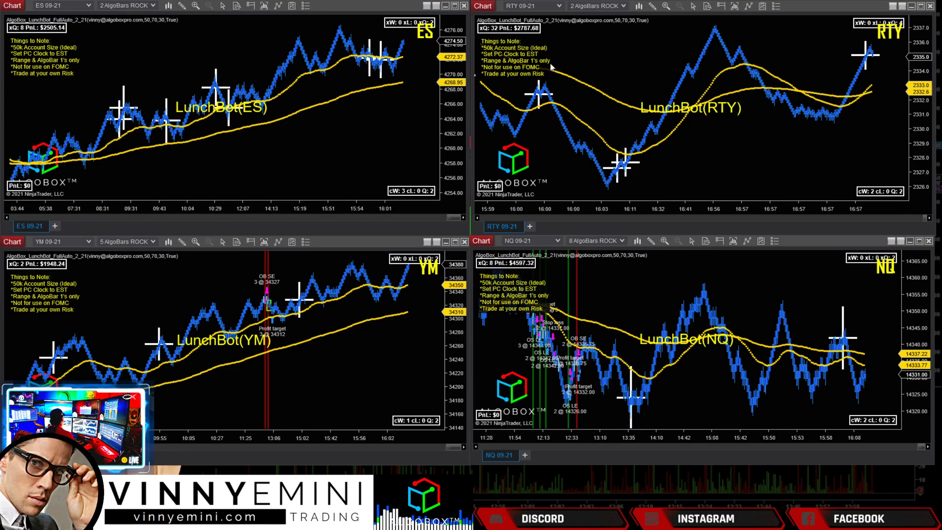